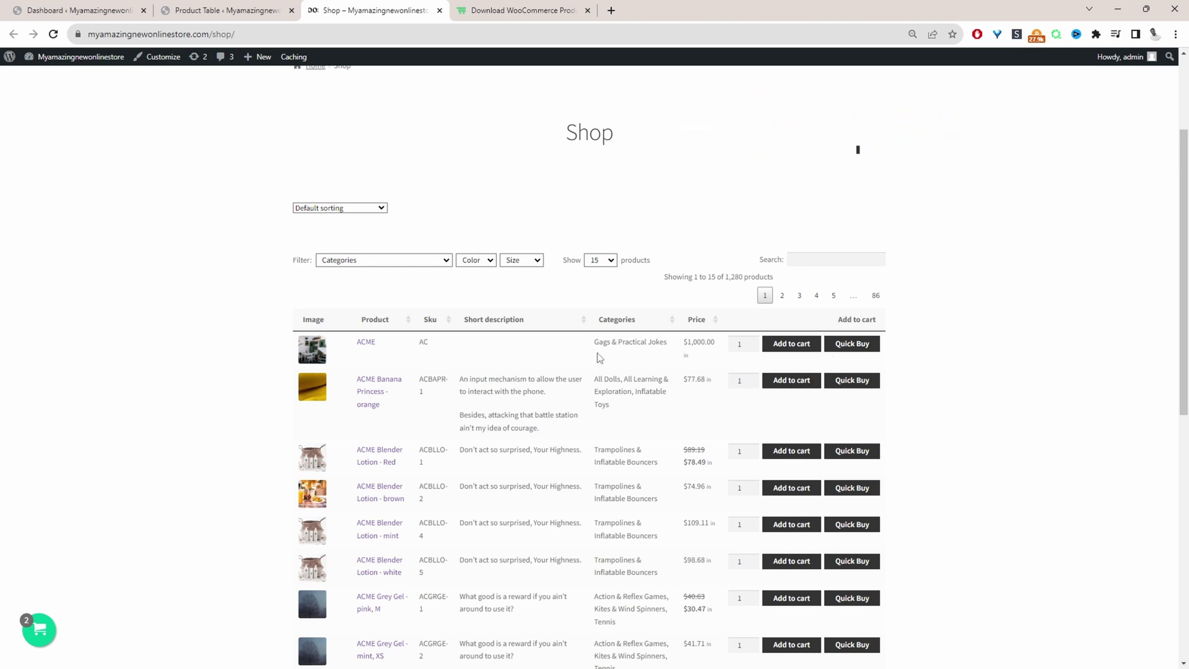
- Sort the storefront product table by Sku and search it for MACU-2
{"action": "left_click", "coordinate": [430, 322]}
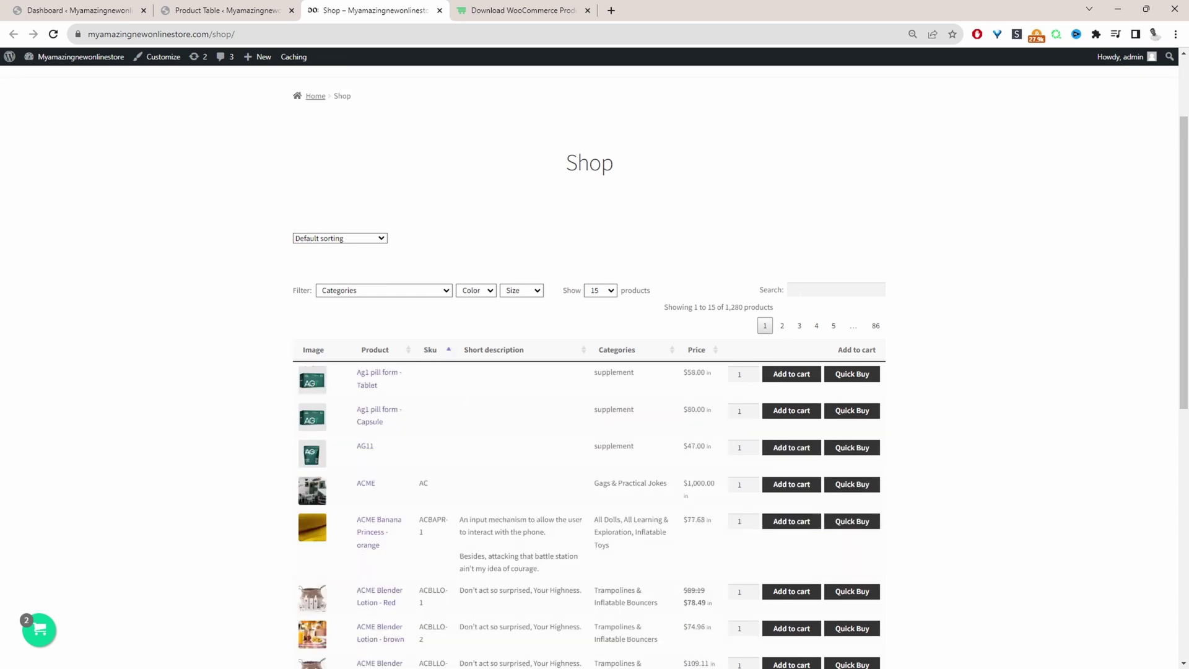
{"action": "left_click", "coordinate": [799, 290]}
{"action": "type", "text": "MACU-2"}
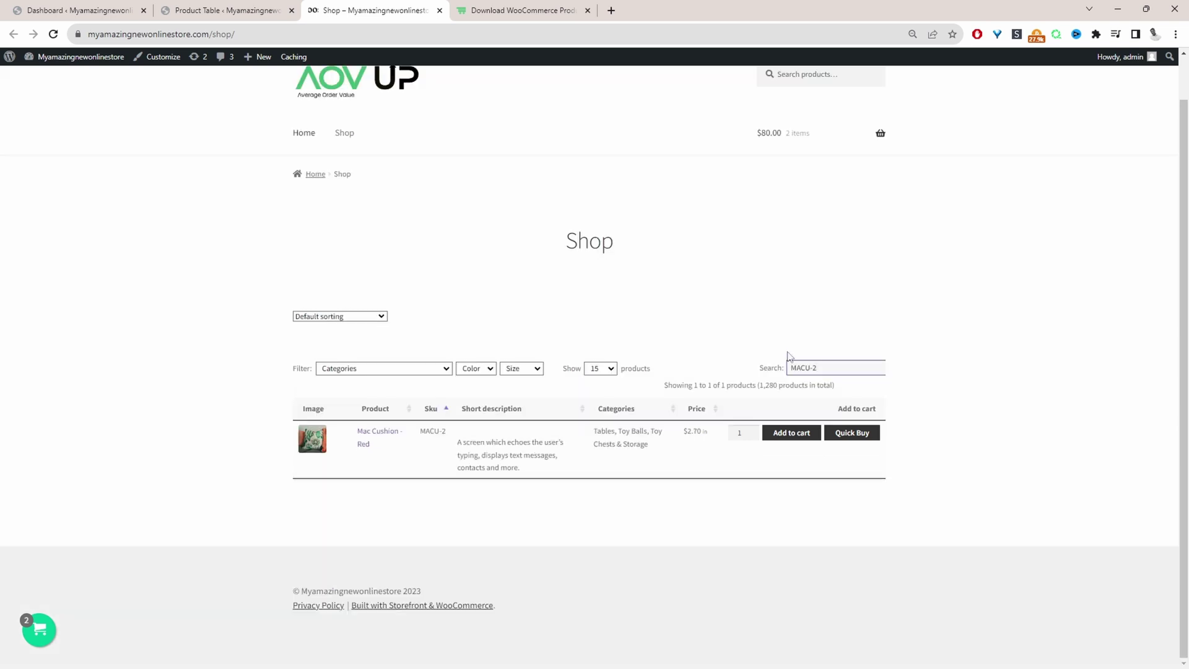
- Clear the MACU-2 search and go to the Woosuite Product Table browser tab
{"action": "left_click_drag", "start_coordinate": [820, 368], "coordinate": [779, 372]}
{"action": "key", "text": "BackSpace"}
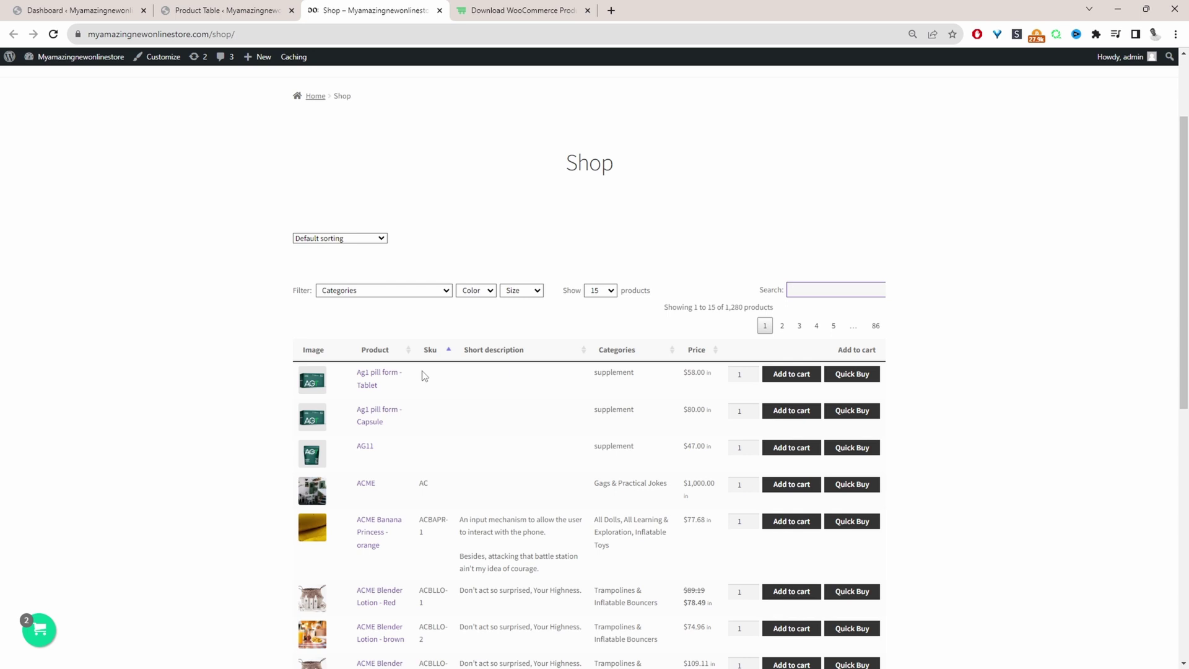
{"action": "left_click", "coordinate": [489, 10]}
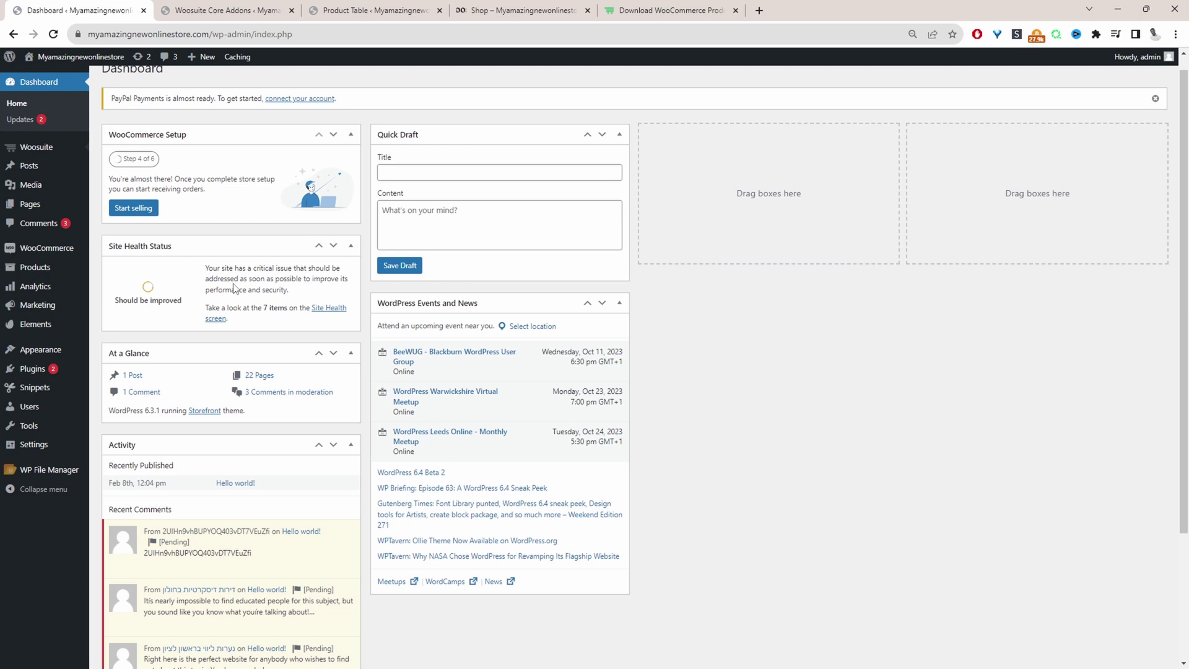
- Reveal the Plugins and Woosuite submenus in the admin sidebar
{"action": "mouse_move", "coordinate": [62, 369]}
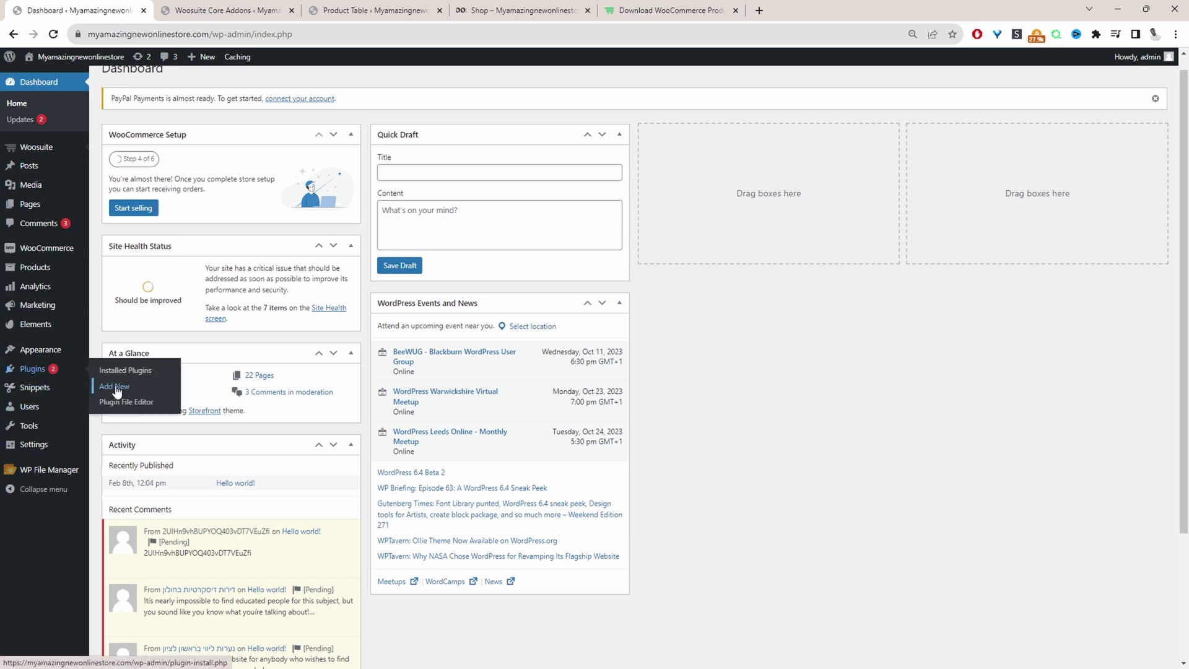
{"action": "mouse_move", "coordinate": [61, 160]}
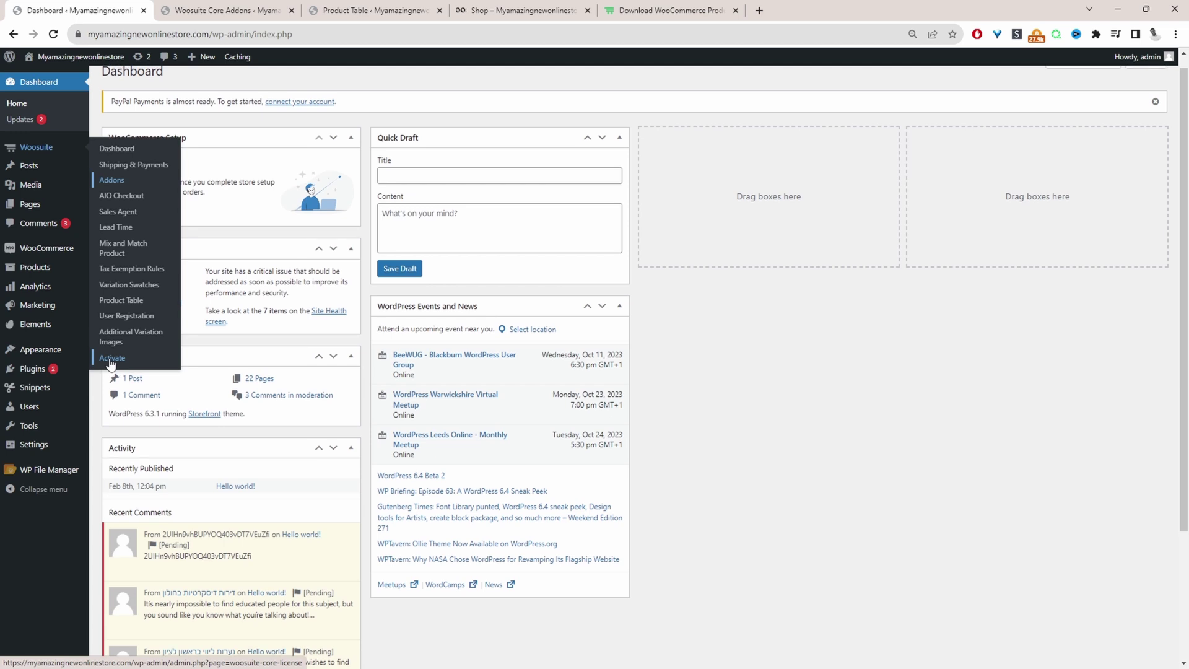
- Go to the Woosuite Addons page and open the Product Table addon's Manage settings
{"action": "left_click", "coordinate": [233, 11]}
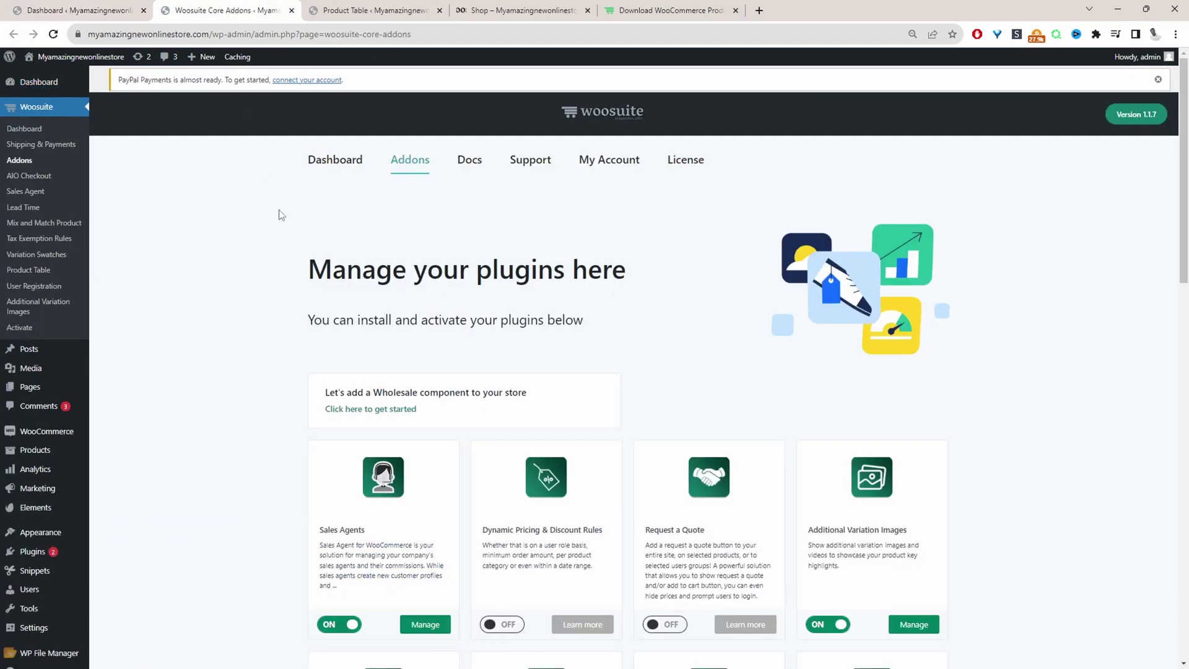
{"action": "scroll", "coordinate": [354, 391], "scroll_direction": "down", "scroll_amount": 6}
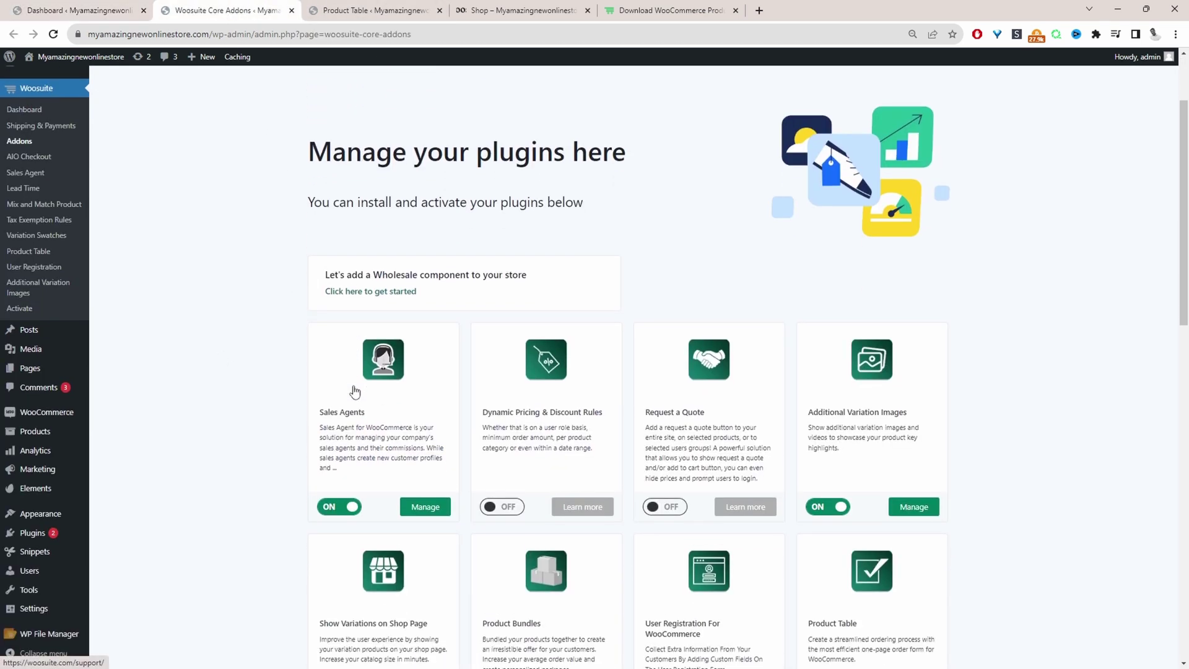
{"action": "scroll", "coordinate": [417, 441], "scroll_direction": "down", "scroll_amount": 2}
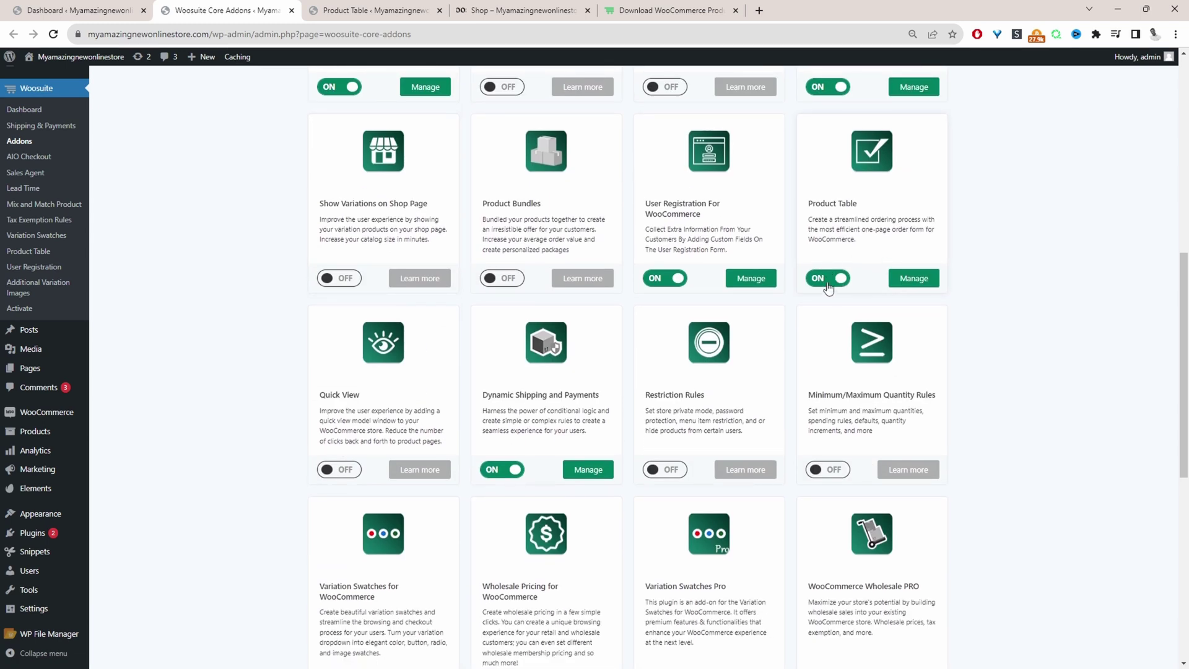
{"action": "left_click", "coordinate": [923, 282]}
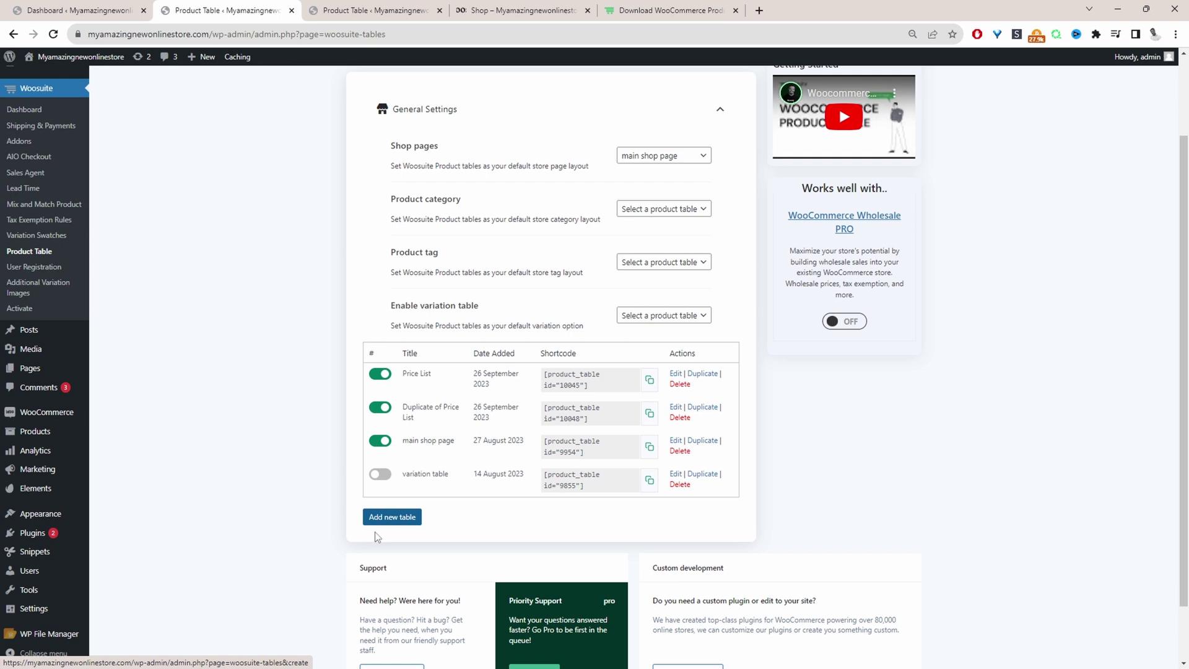
- Start a new table with Name, Image, Sku, Short description, Categories, Price and Add to cart columns
{"action": "left_click", "coordinate": [387, 519]}
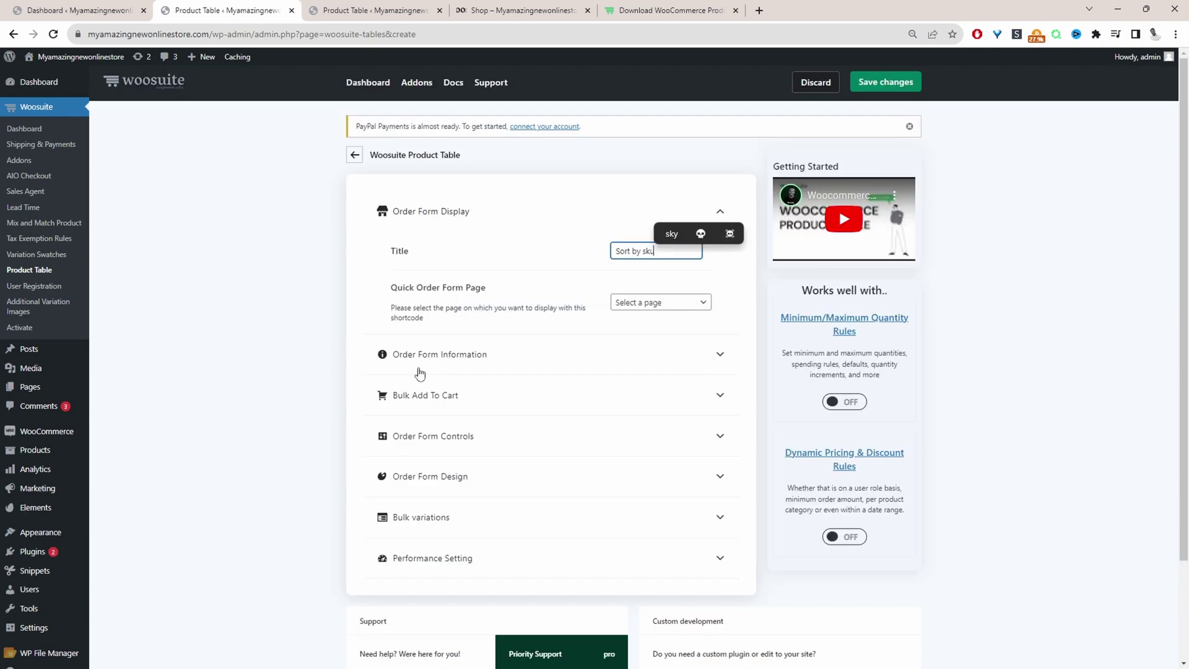
{"action": "left_click", "coordinate": [438, 348]}
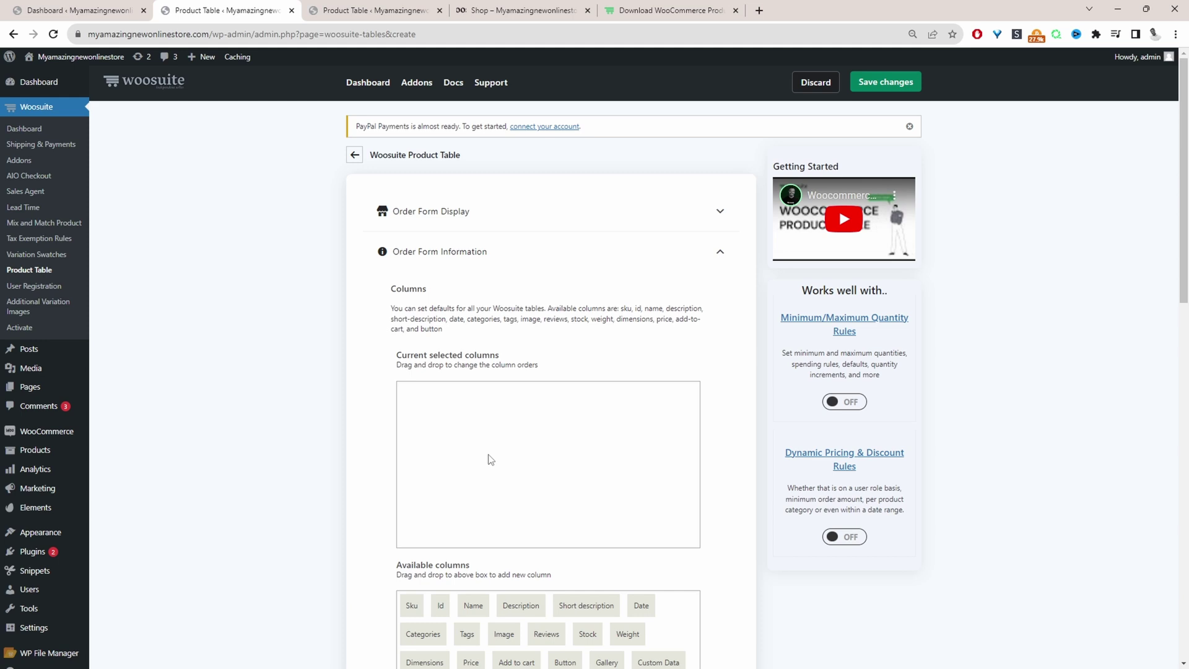
{"action": "scroll", "coordinate": [489, 458], "scroll_direction": "down", "scroll_amount": 2}
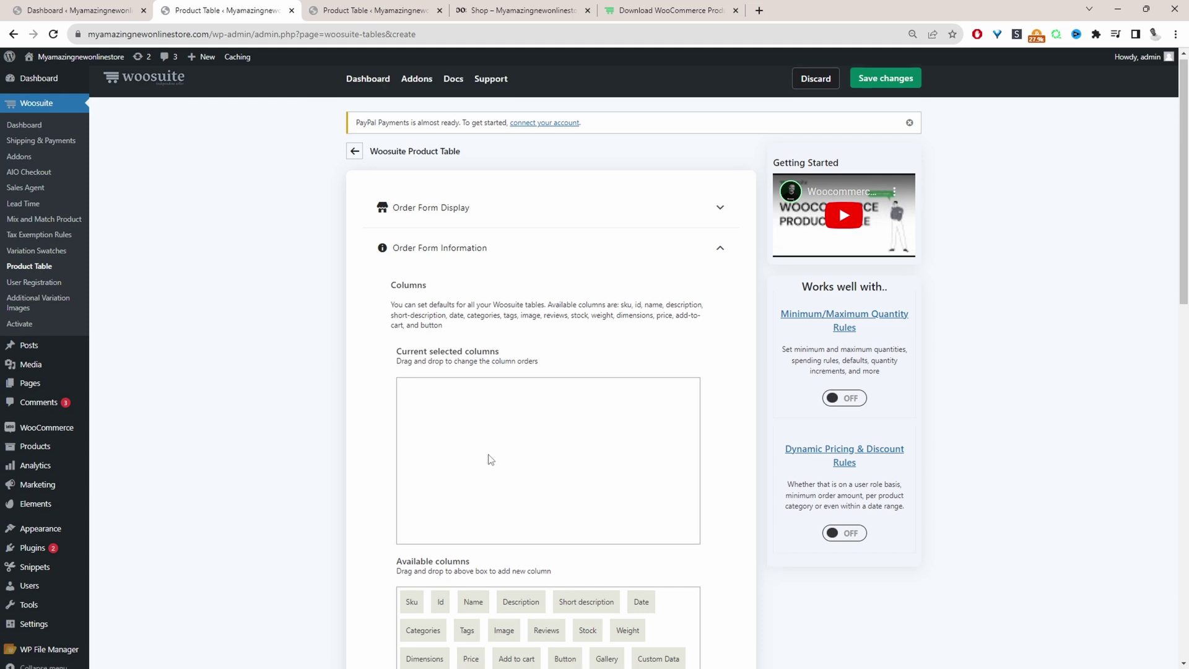
{"action": "left_click_drag", "start_coordinate": [477, 492], "coordinate": [418, 291]}
{"action": "left_click_drag", "start_coordinate": [503, 521], "coordinate": [457, 298]}
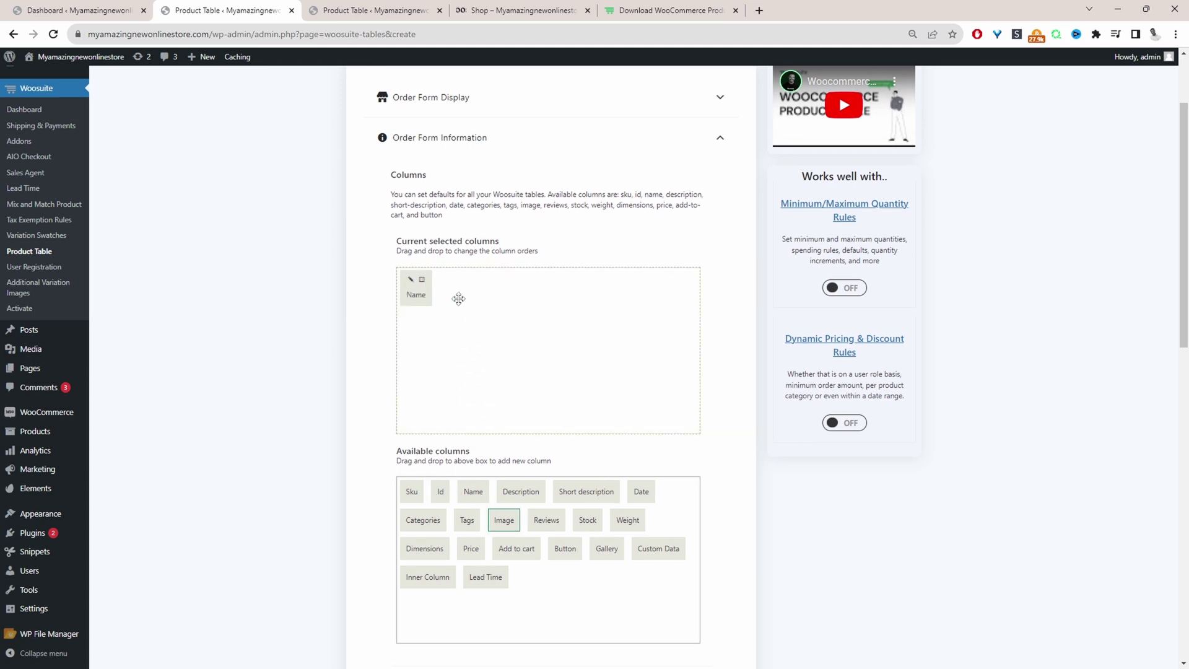
{"action": "left_click_drag", "start_coordinate": [413, 481], "coordinate": [492, 288]}
{"action": "left_click_drag", "start_coordinate": [570, 489], "coordinate": [564, 293]}
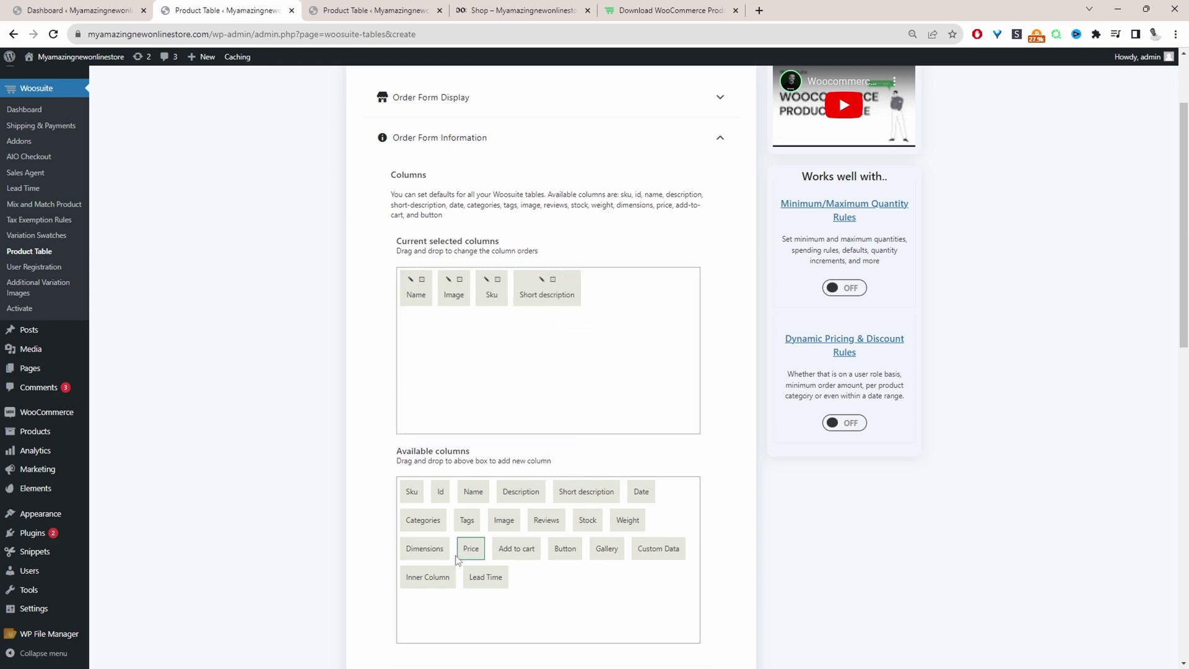
{"action": "left_click_drag", "start_coordinate": [414, 520], "coordinate": [600, 300]}
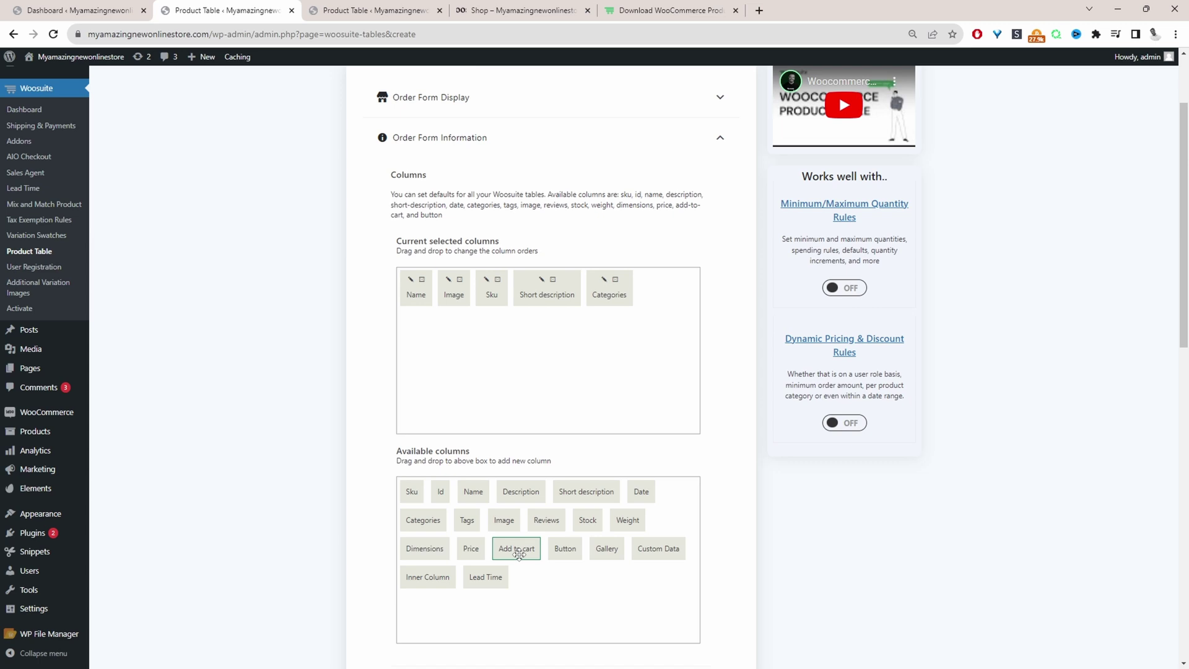
{"action": "left_click_drag", "start_coordinate": [470, 549], "coordinate": [653, 297]}
{"action": "left_click_drag", "start_coordinate": [516, 548], "coordinate": [677, 316]}
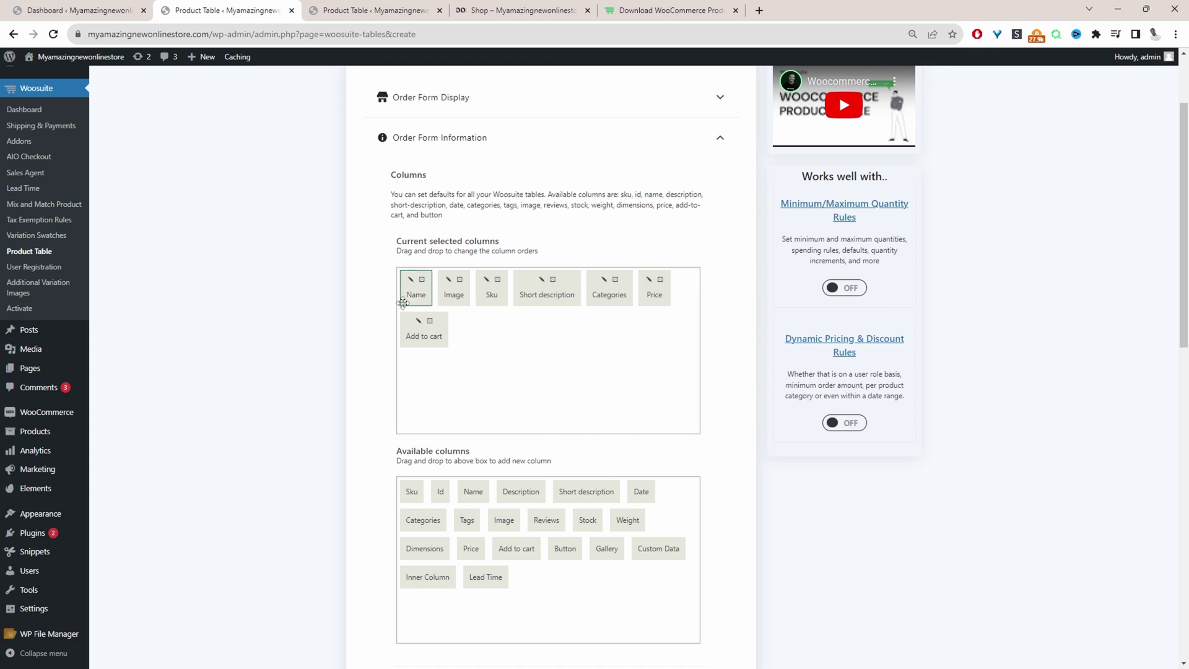
- Relabel the Name column as Product and save the column settings
{"action": "left_click_drag", "start_coordinate": [404, 287], "coordinate": [413, 287]}
{"action": "left_click", "coordinate": [410, 280]}
{"action": "double_click", "coordinate": [531, 312]}
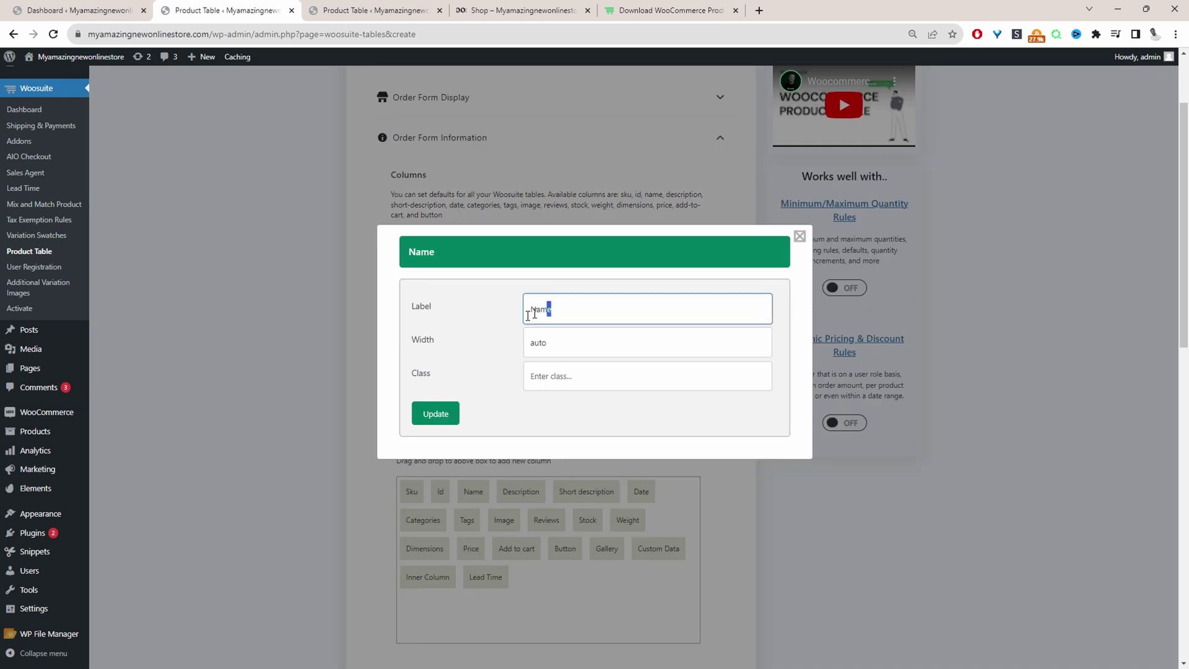
{"action": "type", "text": "Product"}
{"action": "left_click", "coordinate": [434, 415]}
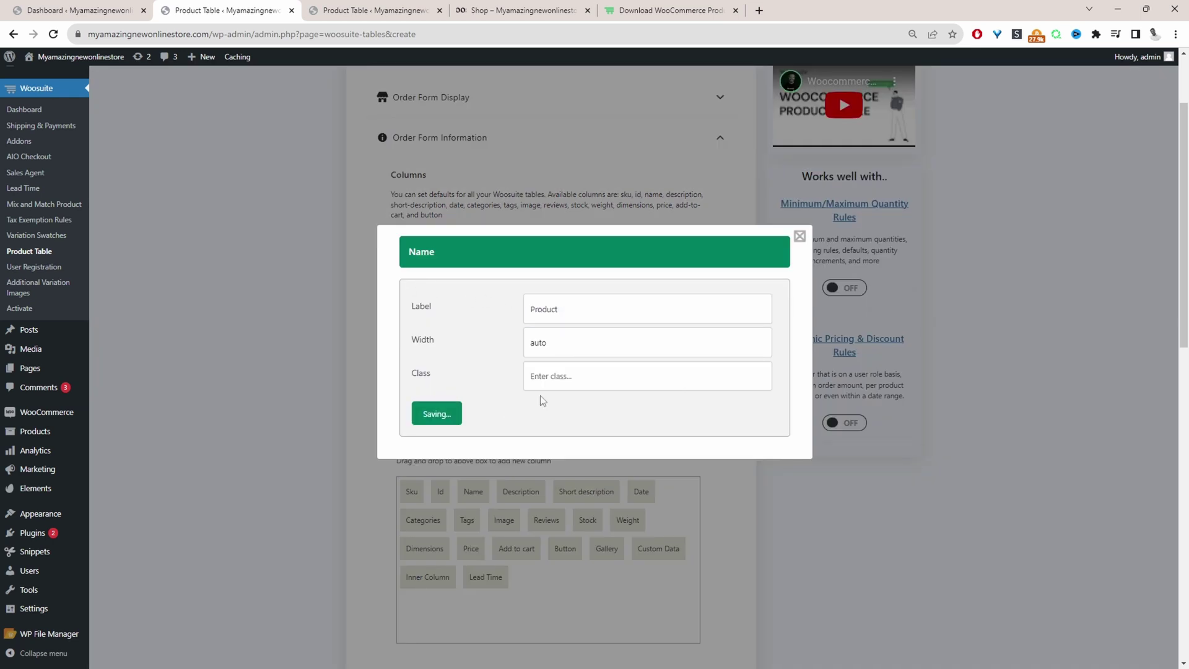
{"action": "left_click", "coordinate": [799, 236]}
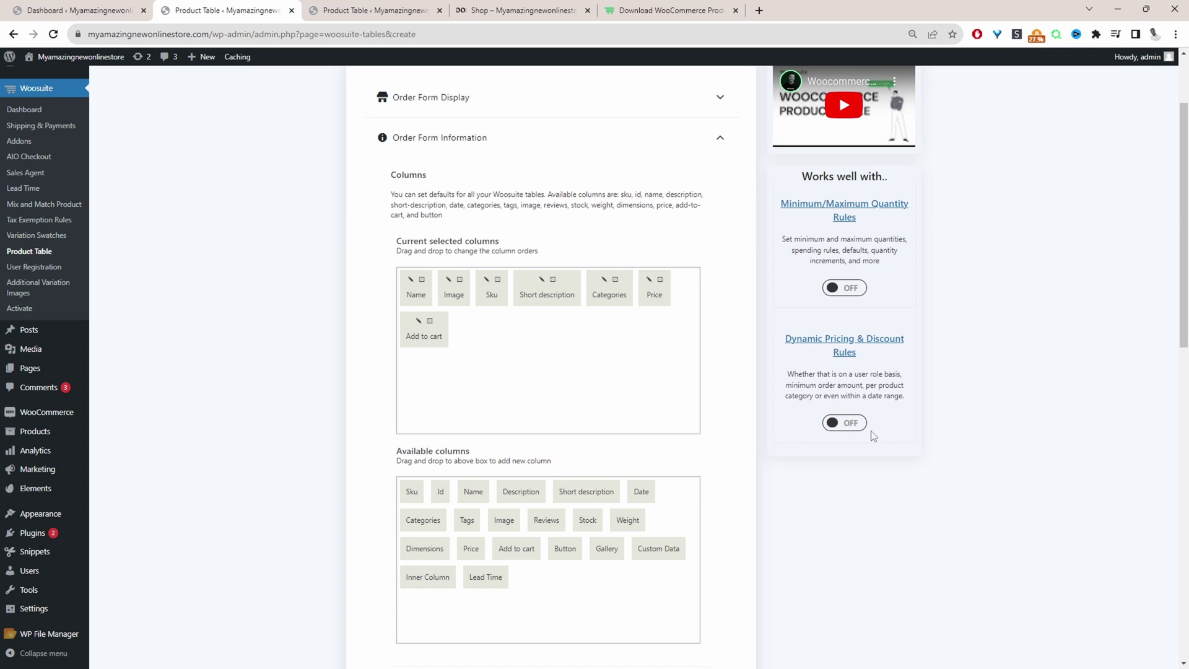
- In Bulk Add To Cart, keep button-only display and enable AJAX adding and quantity selectors
{"action": "scroll", "coordinate": [871, 433], "scroll_direction": "down", "scroll_amount": 5}
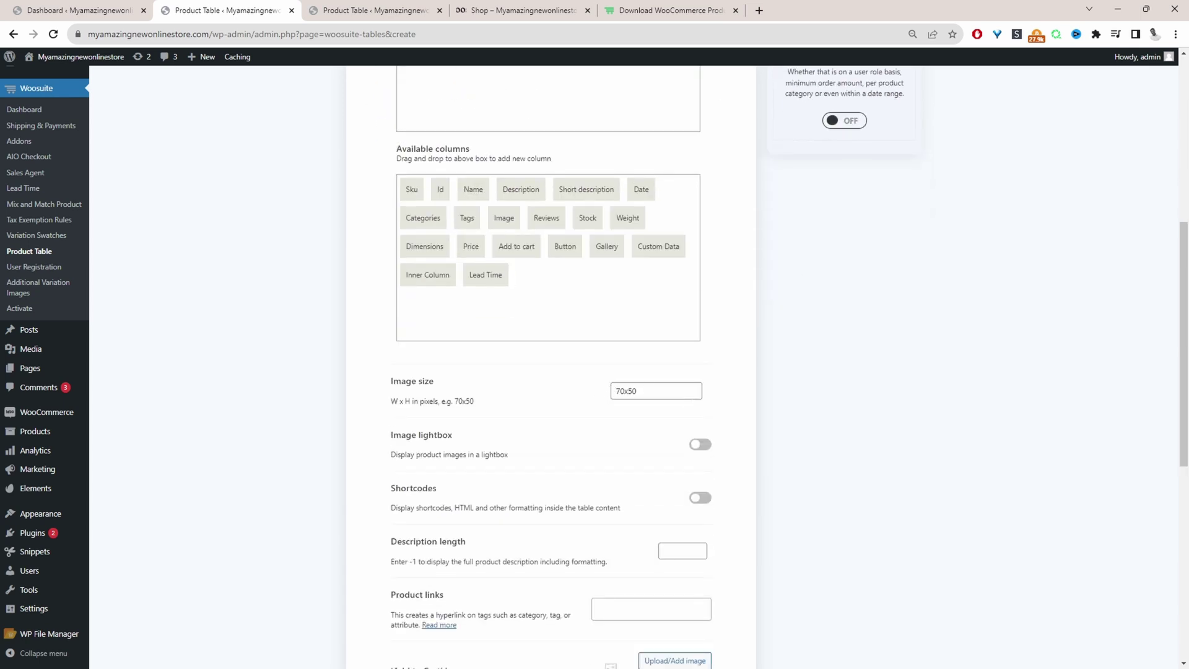
{"action": "scroll", "coordinate": [669, 340], "scroll_direction": "down", "scroll_amount": 5}
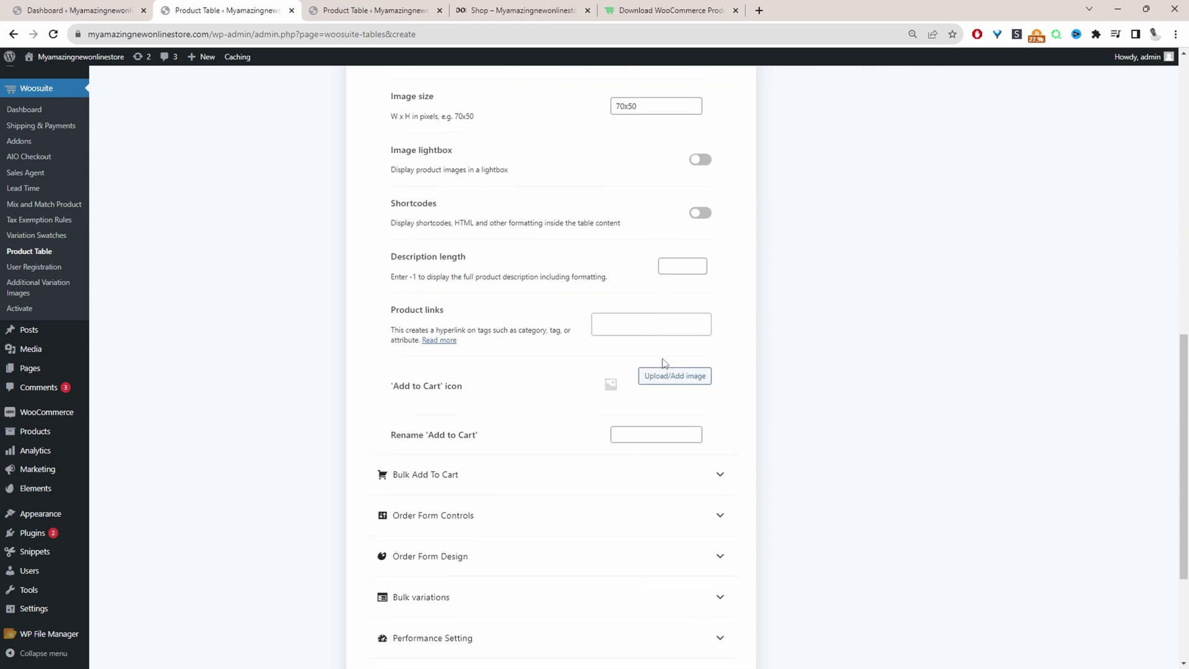
{"action": "scroll", "coordinate": [552, 372], "scroll_direction": "down", "scroll_amount": 3}
{"action": "left_click", "coordinate": [543, 305]}
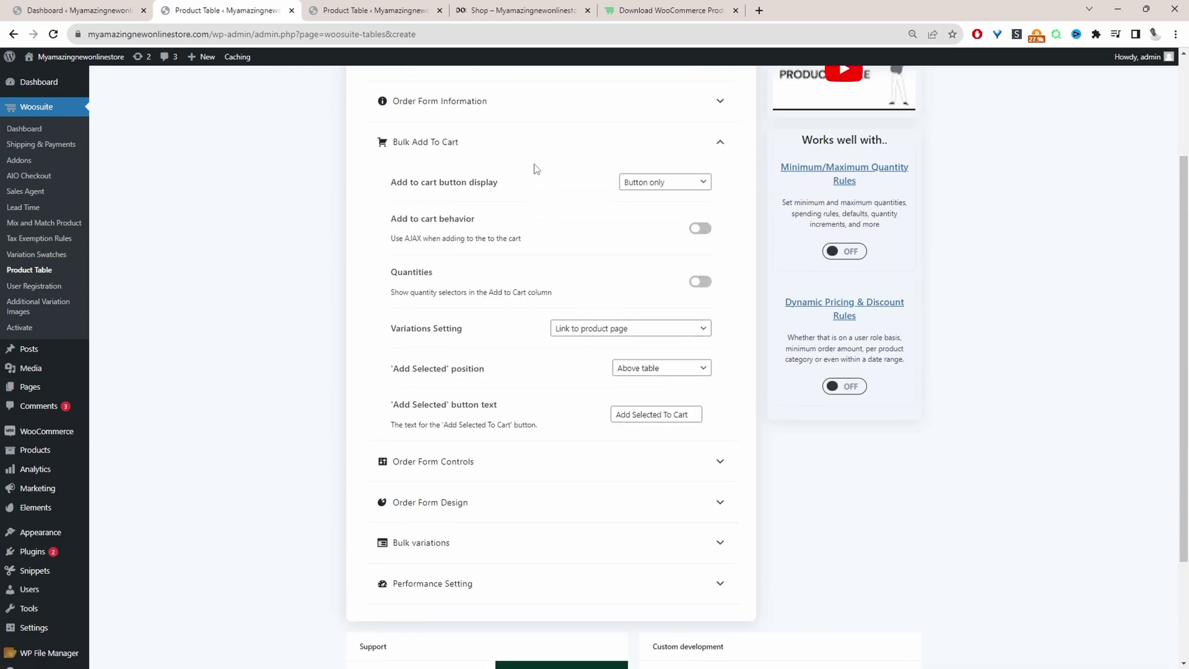
{"action": "scroll", "coordinate": [637, 276], "scroll_direction": "up", "scroll_amount": 2}
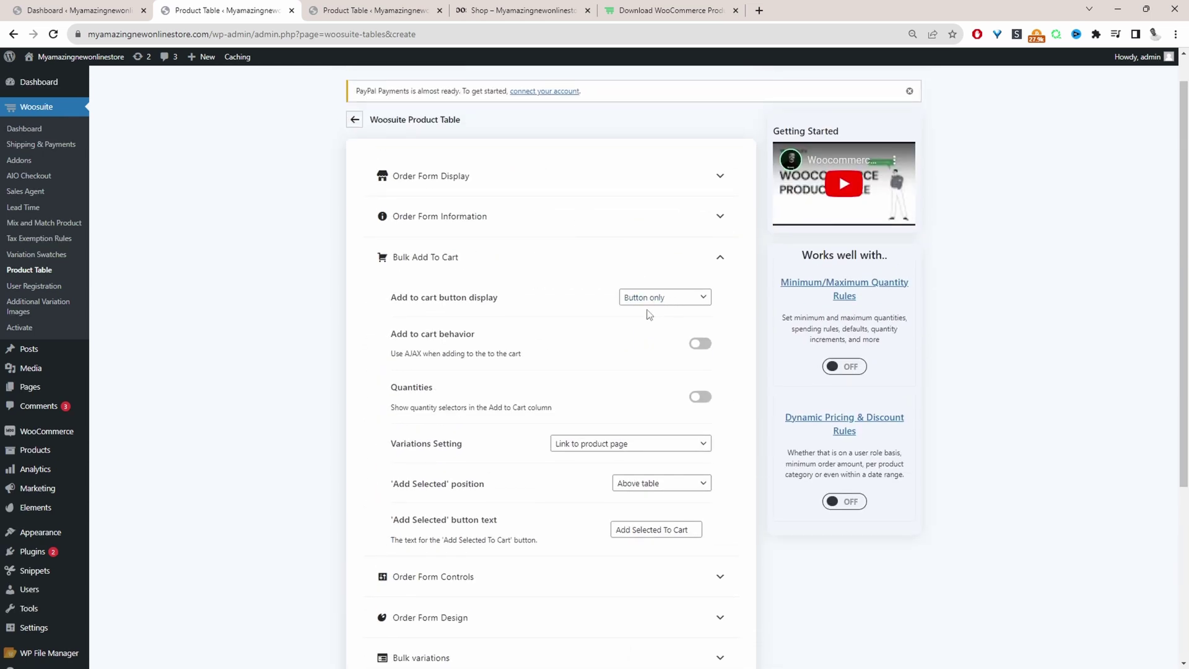
{"action": "left_click", "coordinate": [652, 300]}
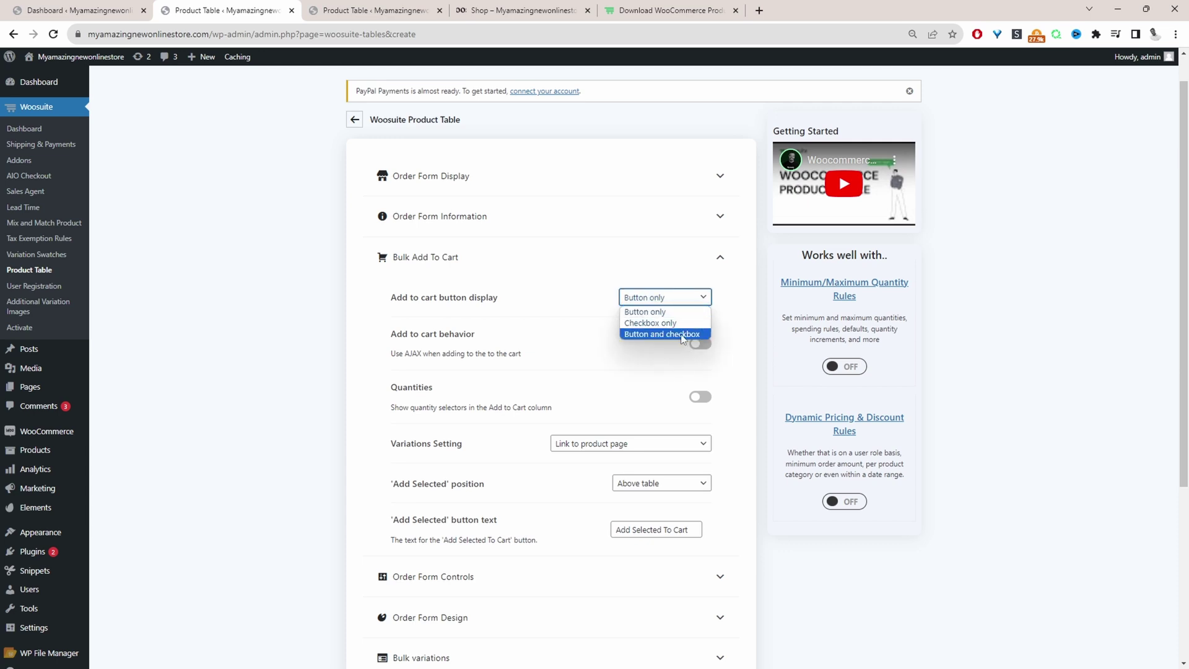
{"action": "left_click", "coordinate": [745, 328]}
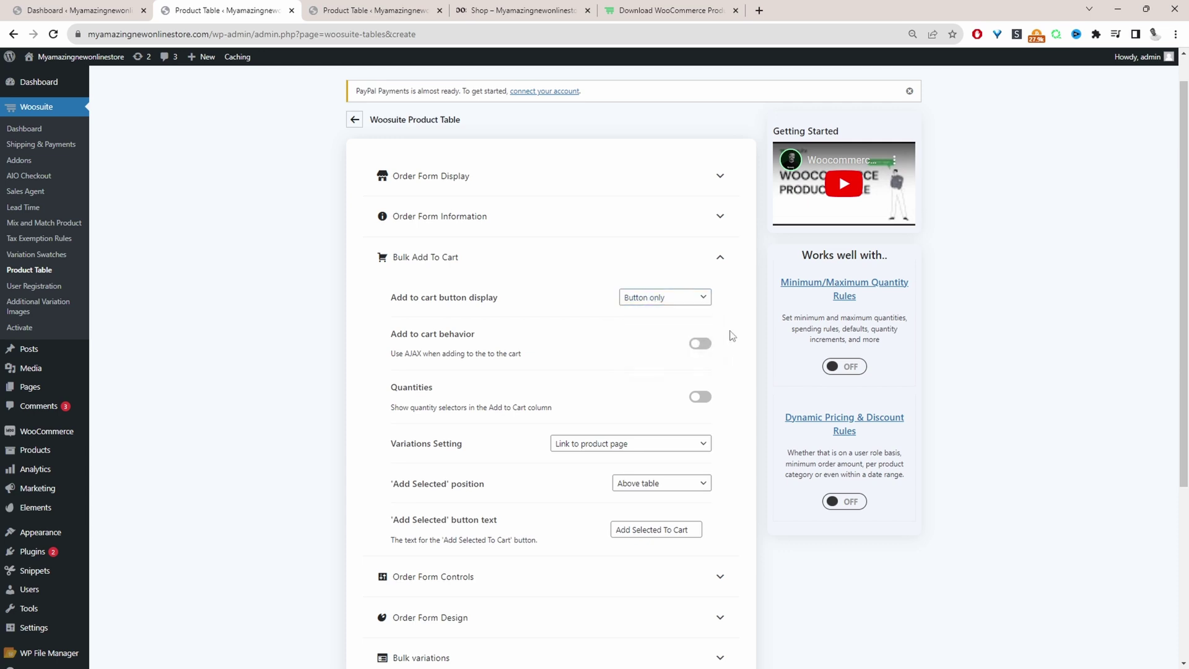
{"action": "left_click", "coordinate": [699, 348]}
{"action": "left_click", "coordinate": [694, 399]}
- Set Variations Setting to 'Separate rows in table (one per variation)'
{"action": "left_click", "coordinate": [562, 446]}
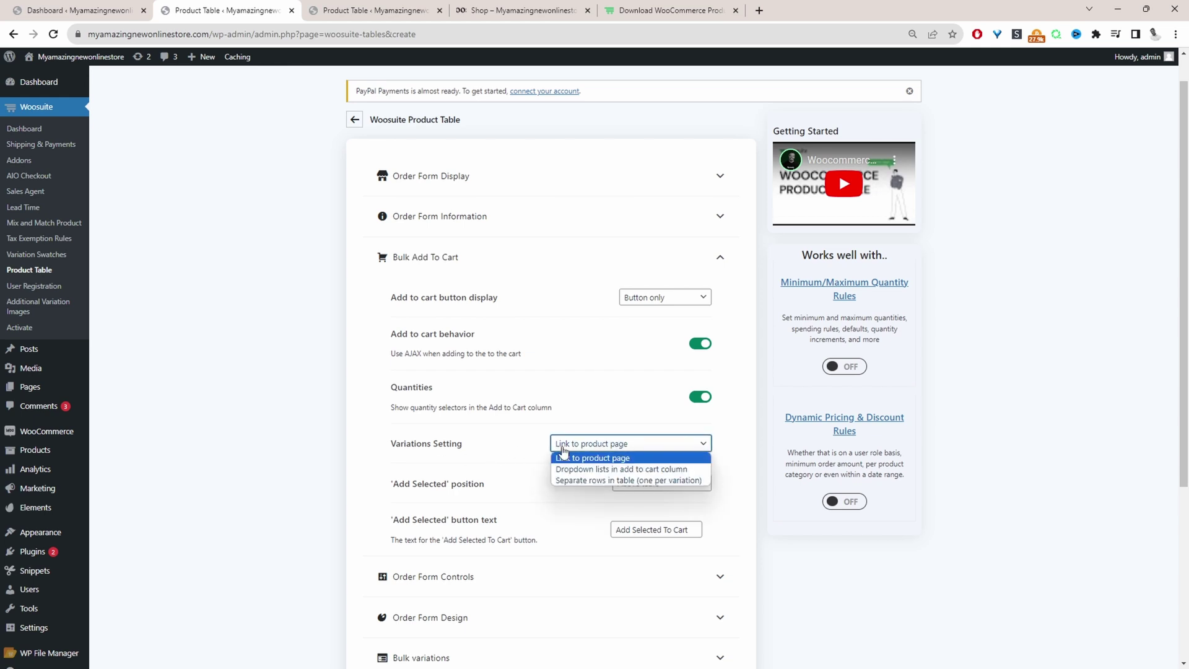
{"action": "left_click", "coordinate": [579, 481]}
{"action": "scroll", "coordinate": [544, 520], "scroll_direction": "down", "scroll_amount": 2}
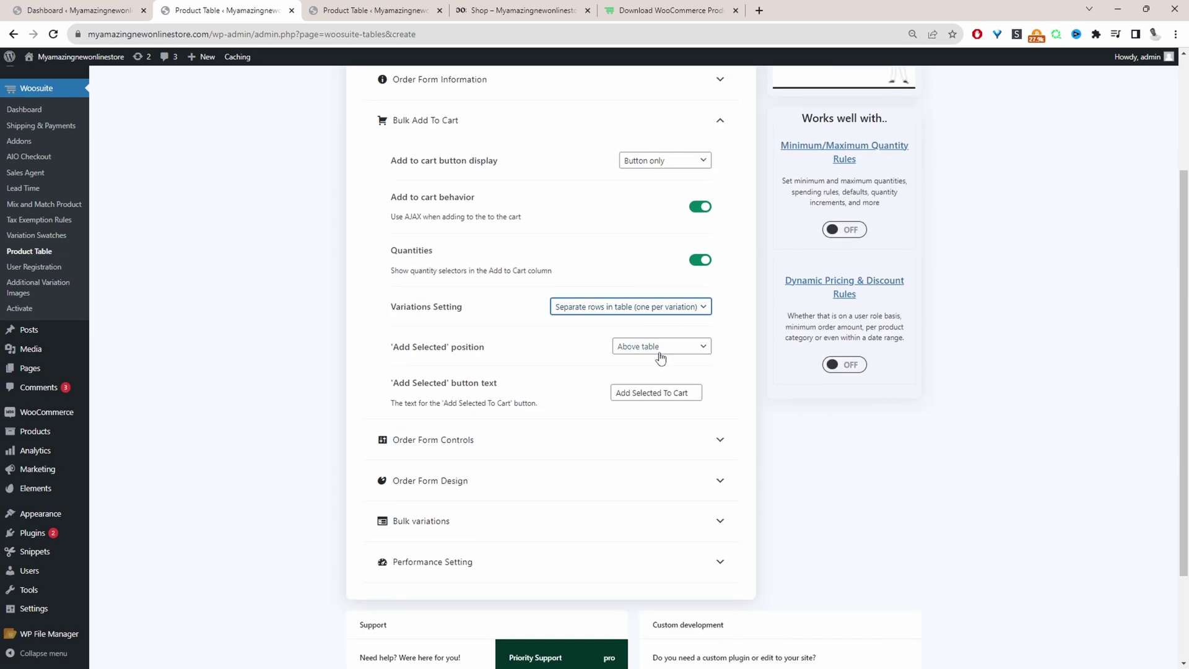
- Expand Order Form Controls and set Sort Products by to SKU
{"action": "left_click", "coordinate": [511, 449]}
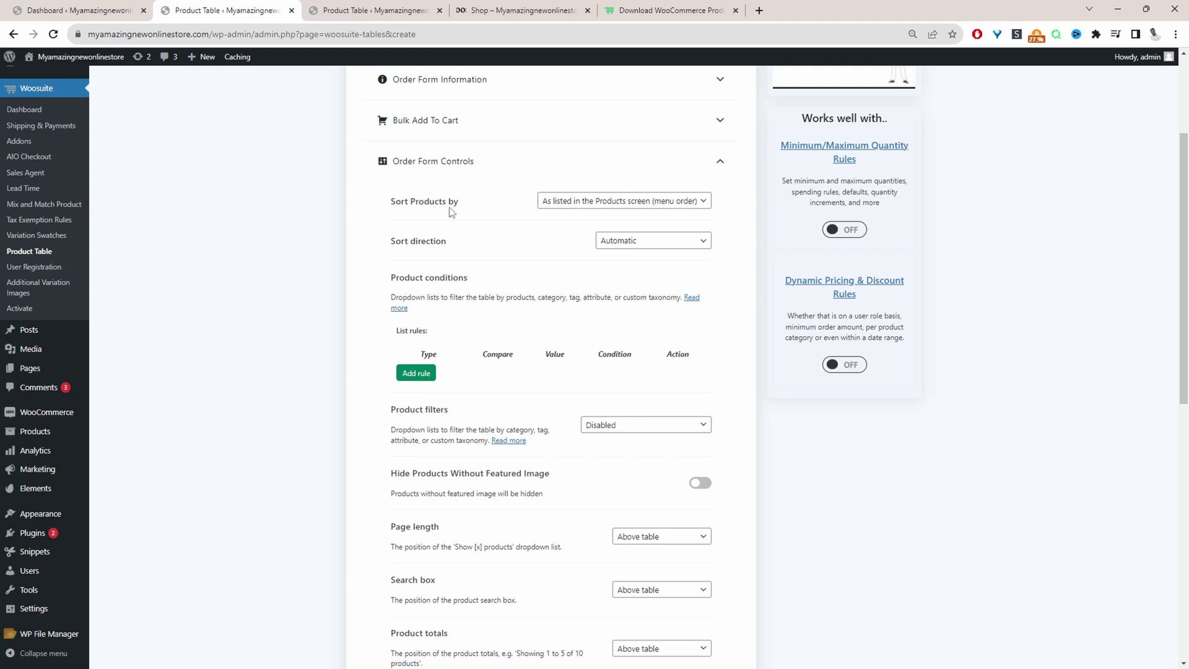
{"action": "left_click", "coordinate": [550, 201]}
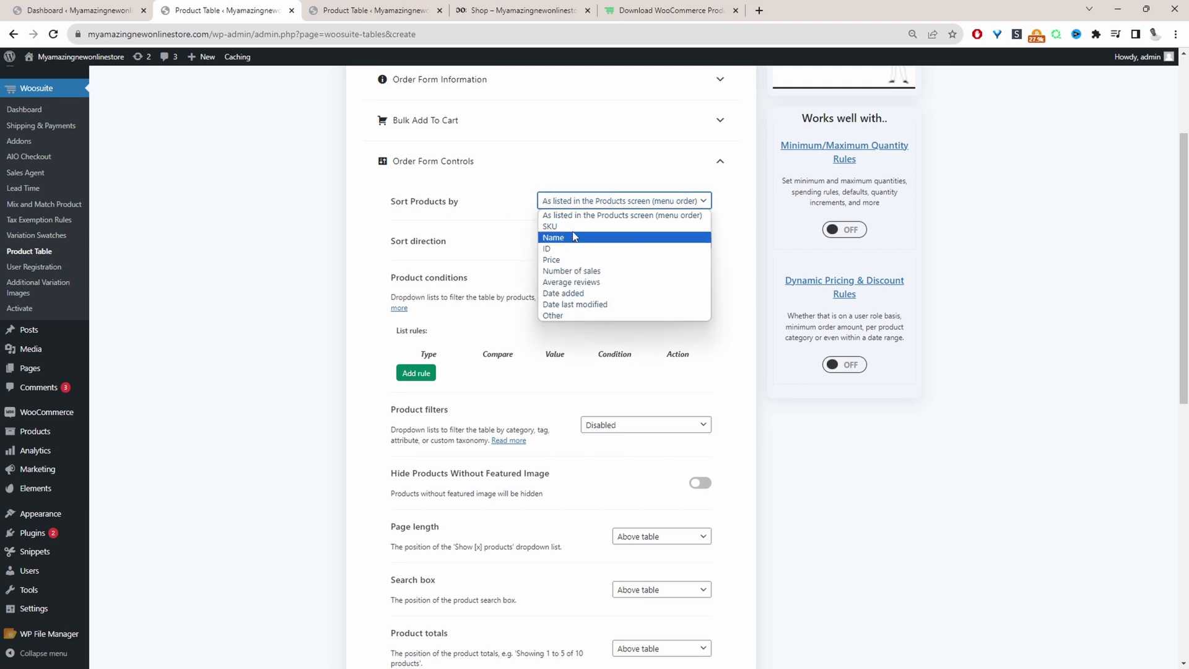
{"action": "left_click", "coordinate": [574, 226]}
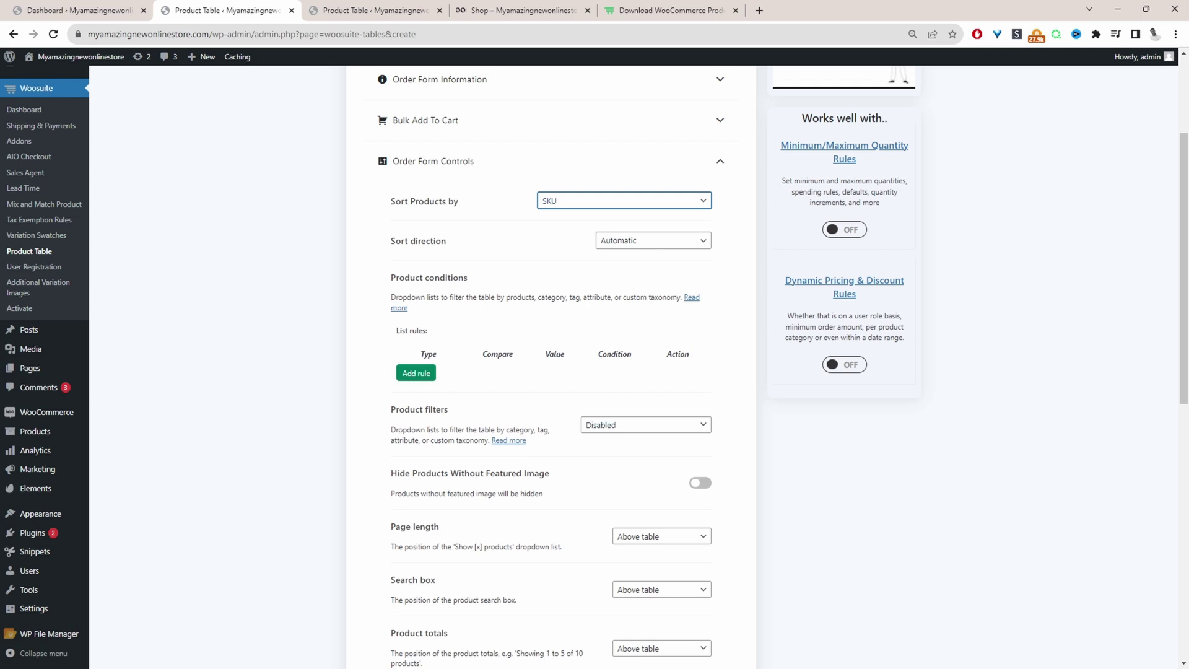
- Set Product filters to 'Show based on columns in table' after briefly trying custom filters
{"action": "left_click", "coordinate": [621, 427]}
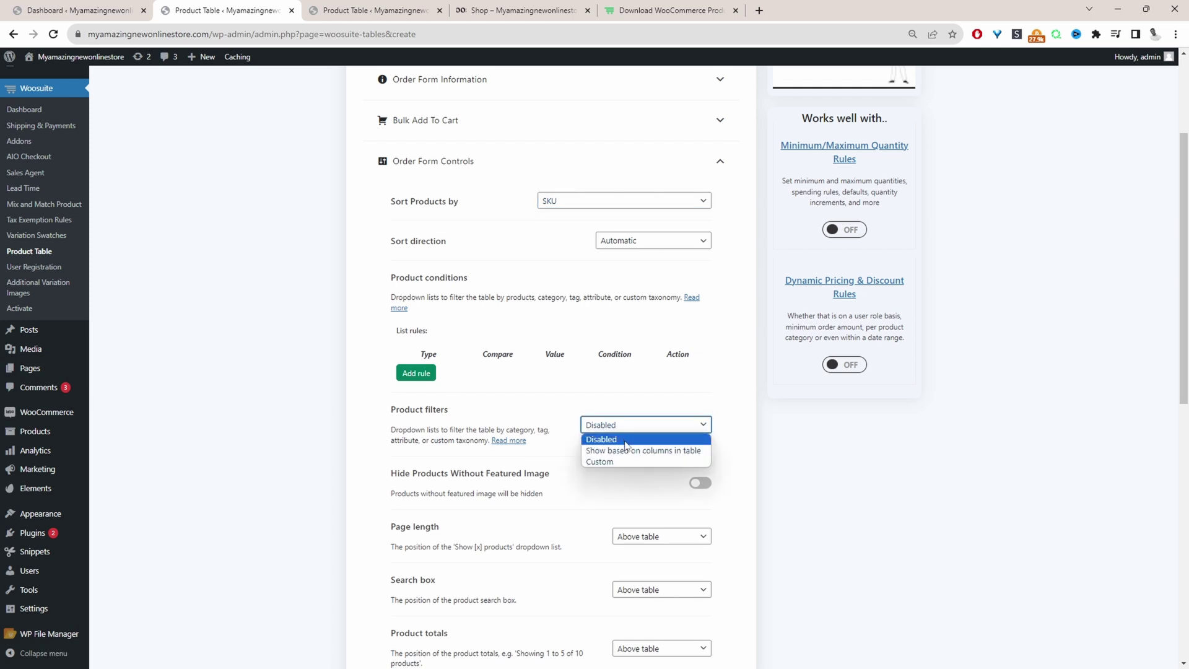
{"action": "left_click", "coordinate": [627, 452]}
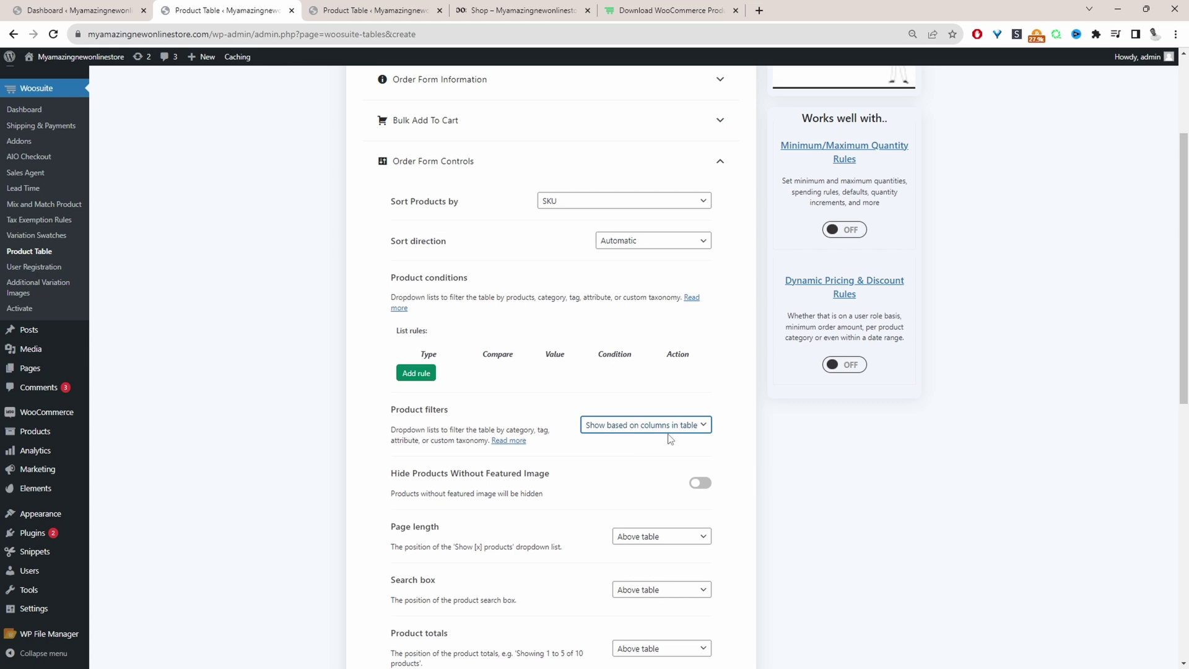
{"action": "scroll", "coordinate": [593, 475], "scroll_direction": "down", "scroll_amount": 4}
{"action": "left_click", "coordinate": [661, 177]}
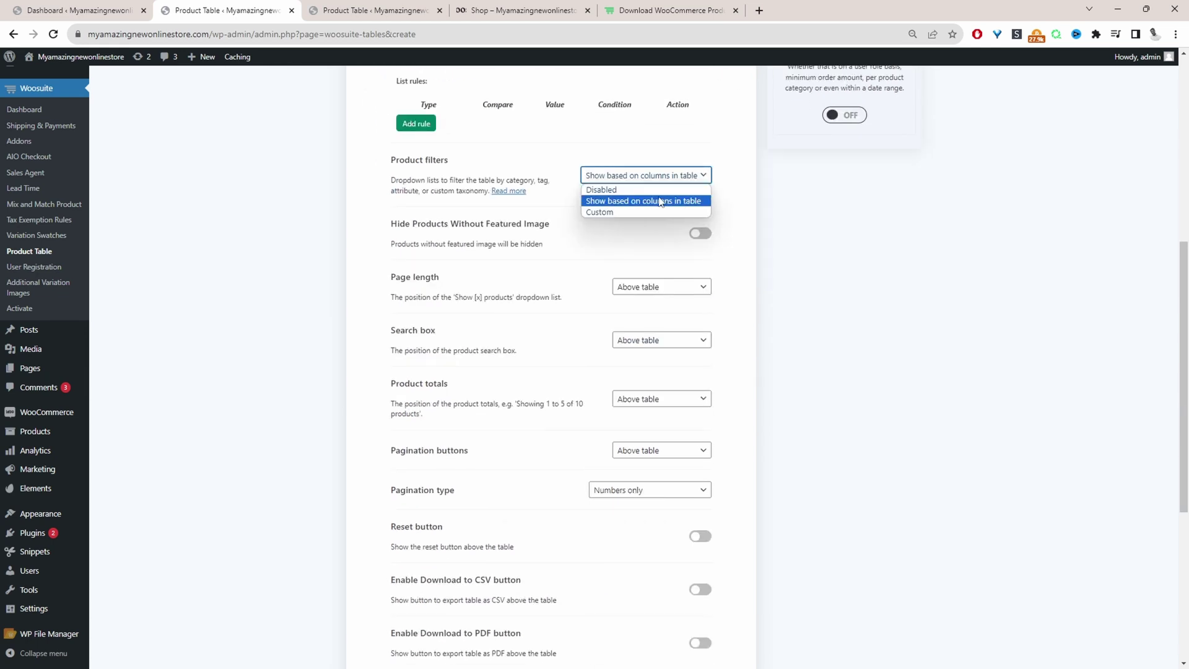
{"action": "left_click", "coordinate": [649, 213]}
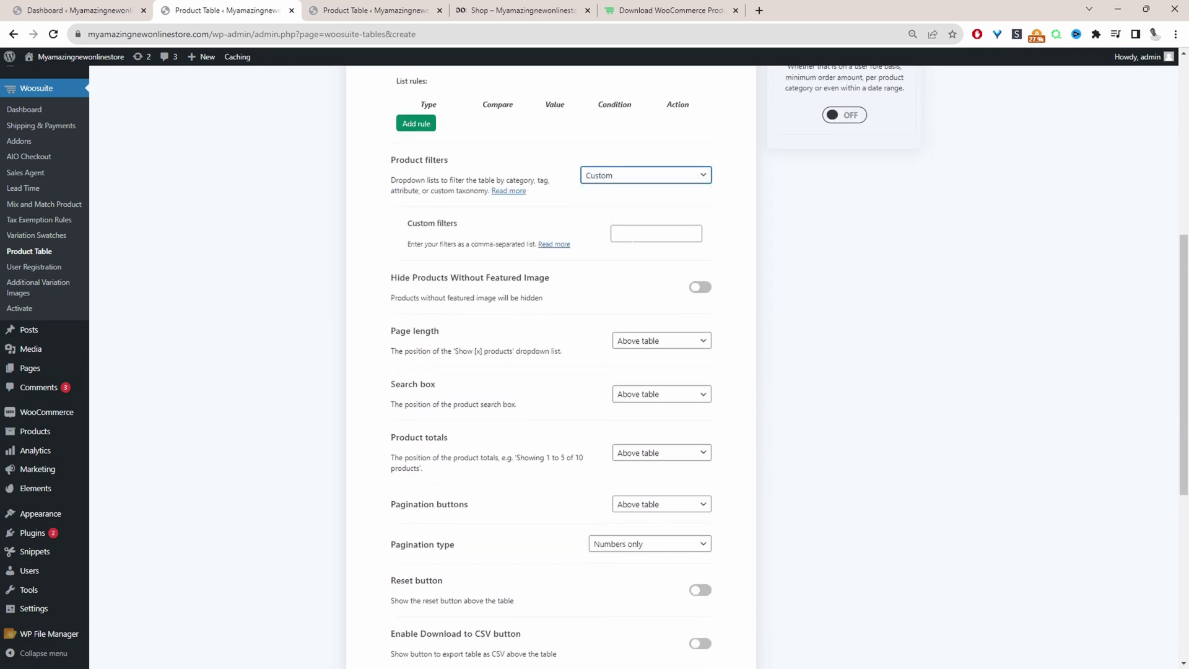
{"action": "left_click", "coordinate": [656, 234]}
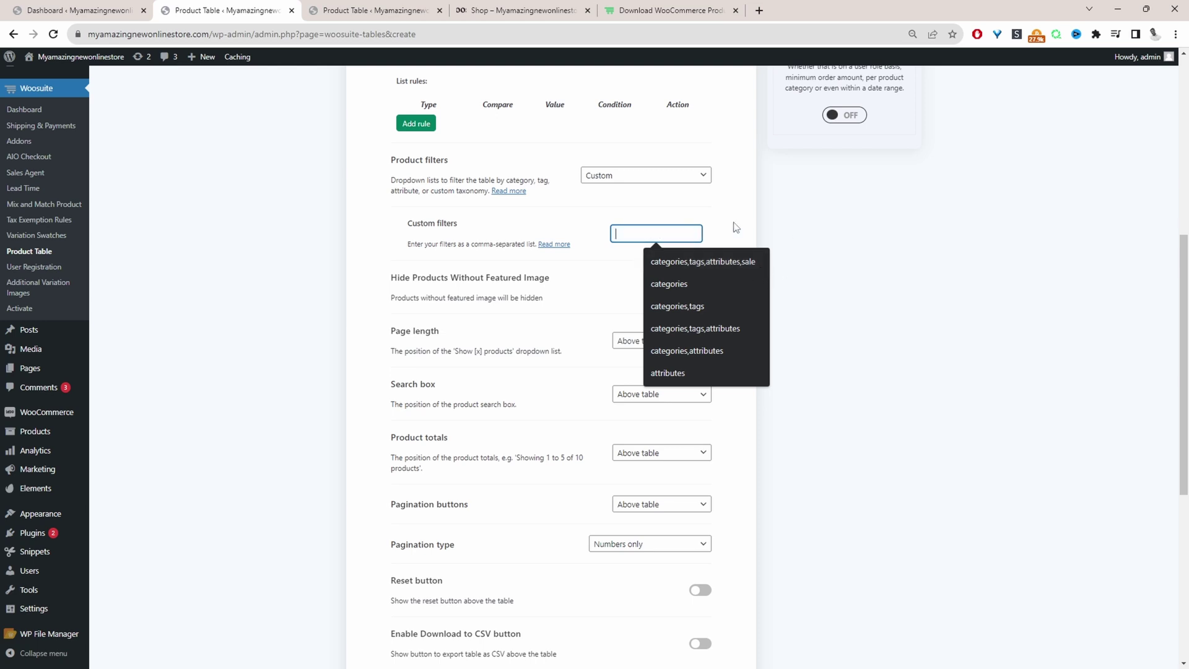
{"action": "left_click", "coordinate": [628, 176]}
{"action": "left_click", "coordinate": [632, 196]}
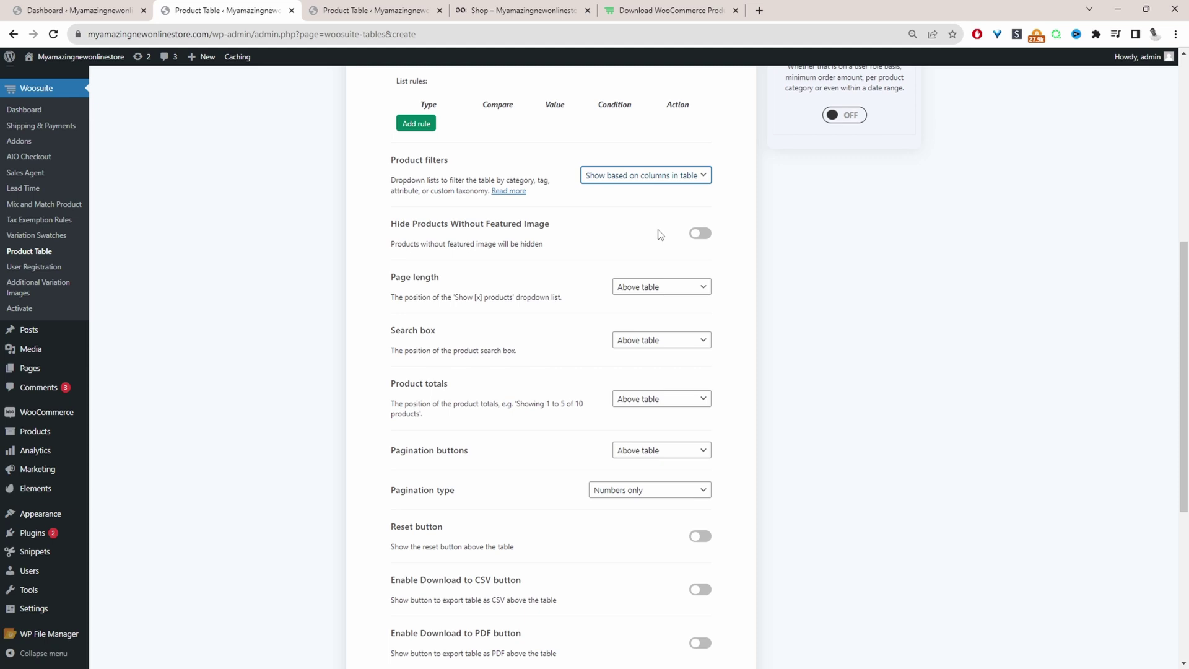
- Review the Order Form Design section, then save the Sort by sku table
{"action": "scroll", "coordinate": [685, 316], "scroll_direction": "down", "scroll_amount": 5}
{"action": "left_click", "coordinate": [579, 362]}
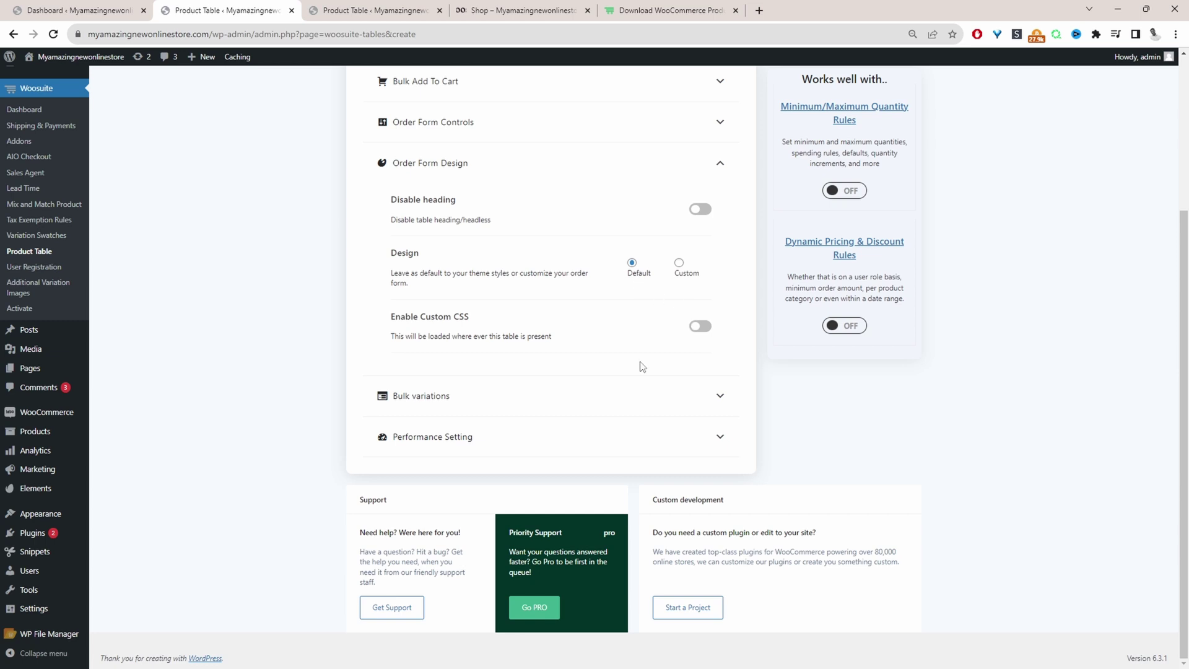
{"action": "scroll", "coordinate": [642, 366], "scroll_direction": "up", "scroll_amount": 4}
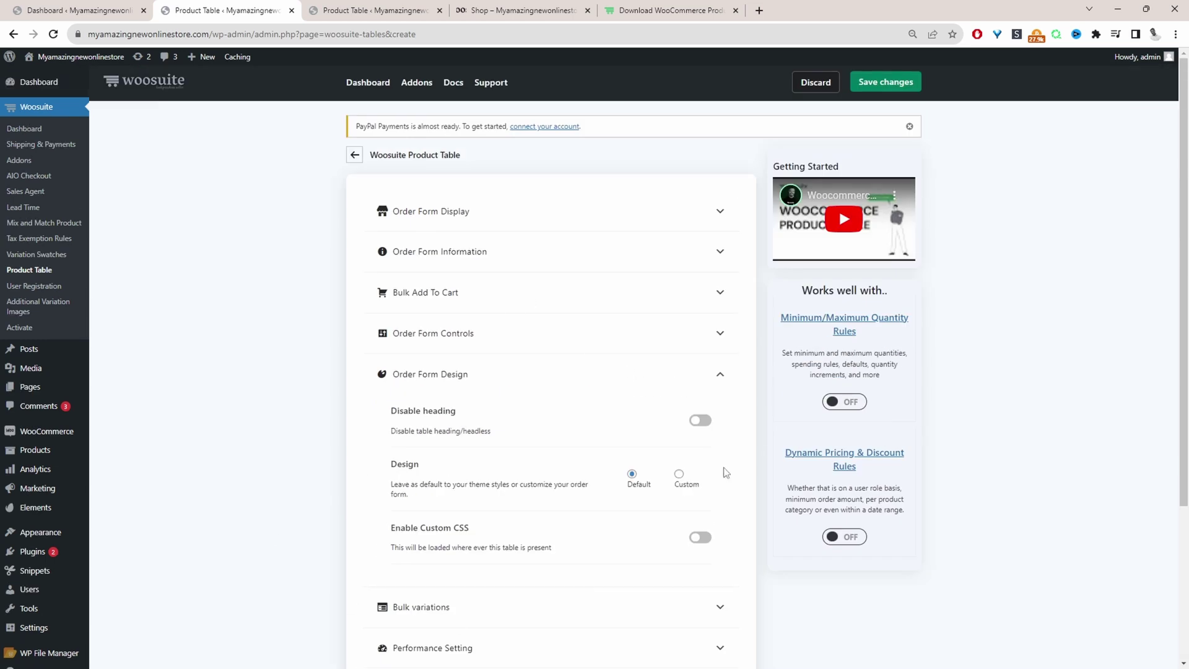
{"action": "left_click", "coordinate": [897, 83]}
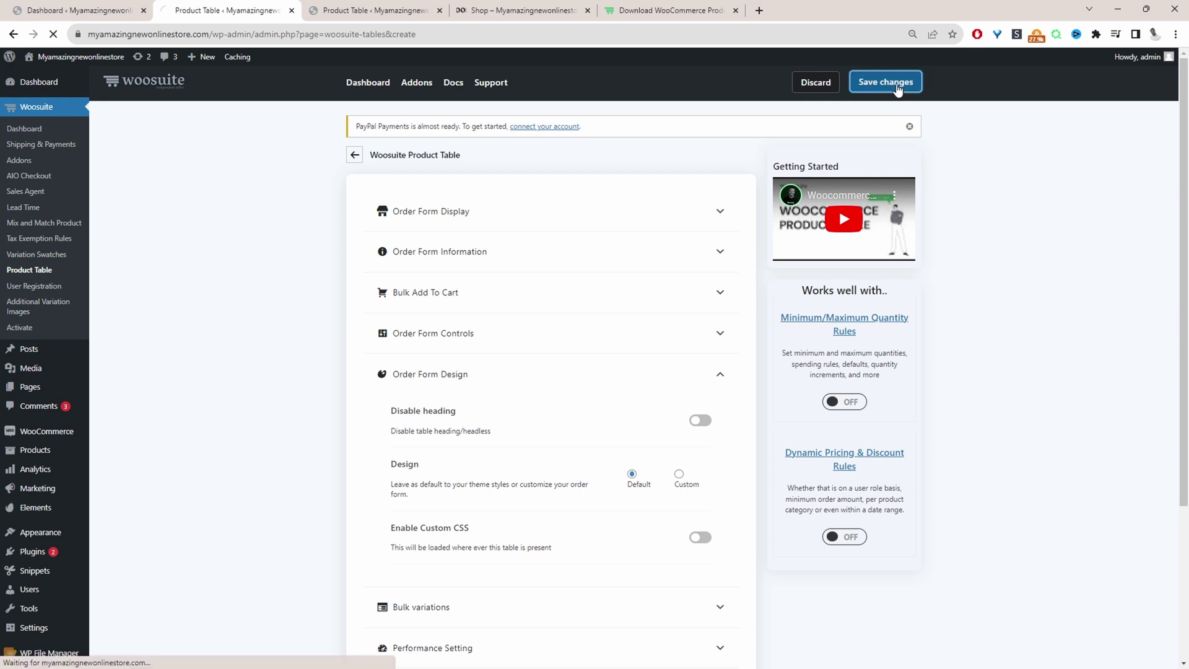
- Set Shop pages, Product category and Product tag defaults to Sort by sku and save
{"action": "left_click", "coordinate": [360, 204]}
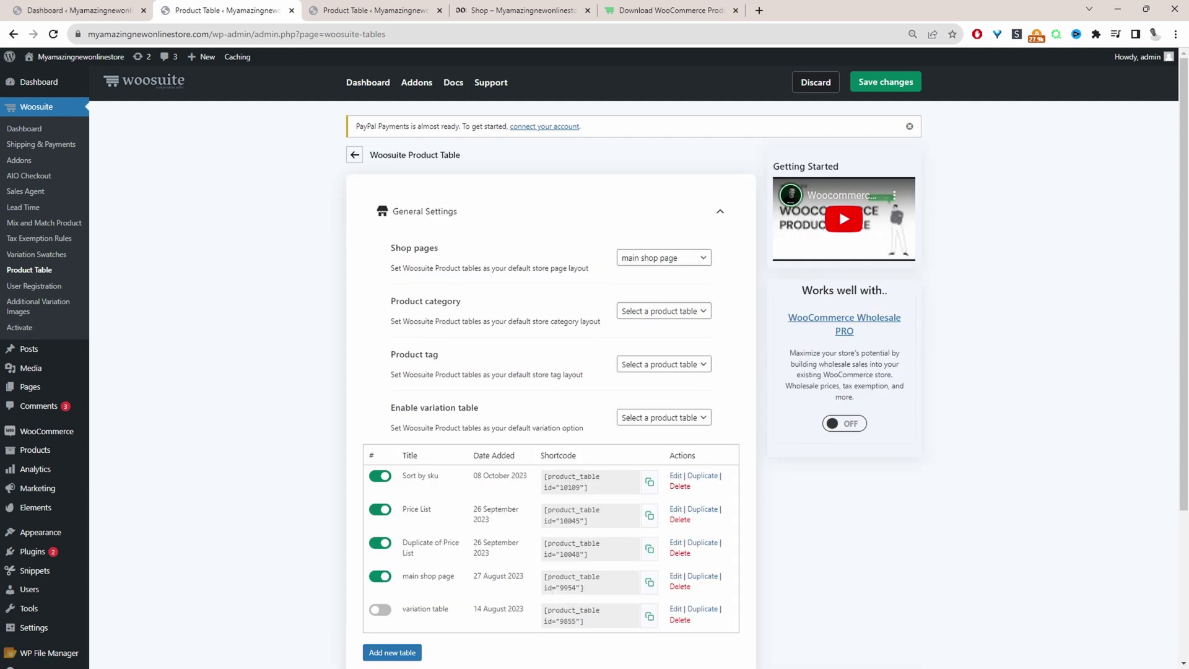
{"action": "left_click", "coordinate": [675, 258]}
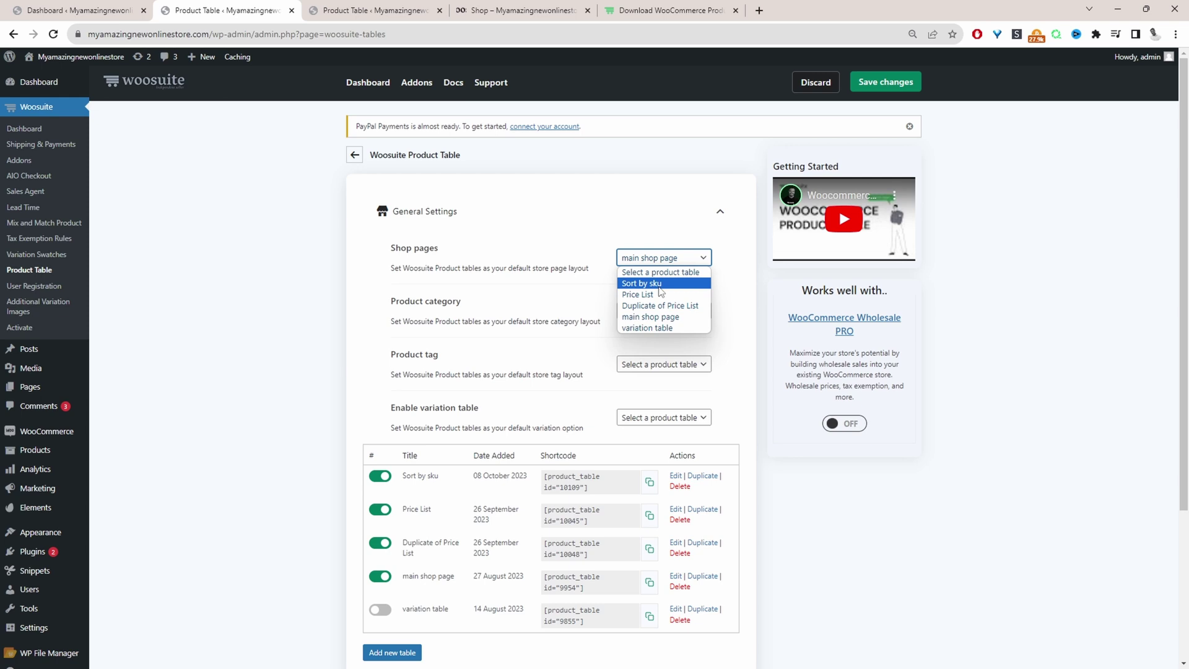
{"action": "left_click", "coordinate": [659, 287]}
{"action": "left_click", "coordinate": [656, 311]}
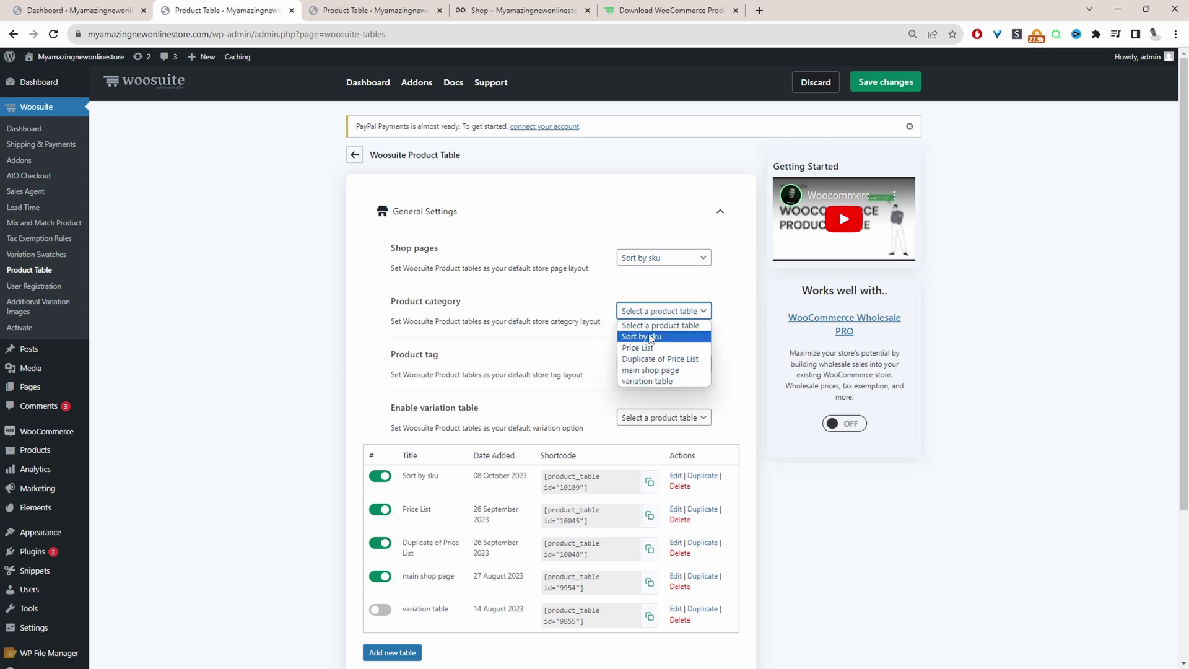
{"action": "left_click", "coordinate": [650, 336]}
{"action": "left_click", "coordinate": [652, 365]}
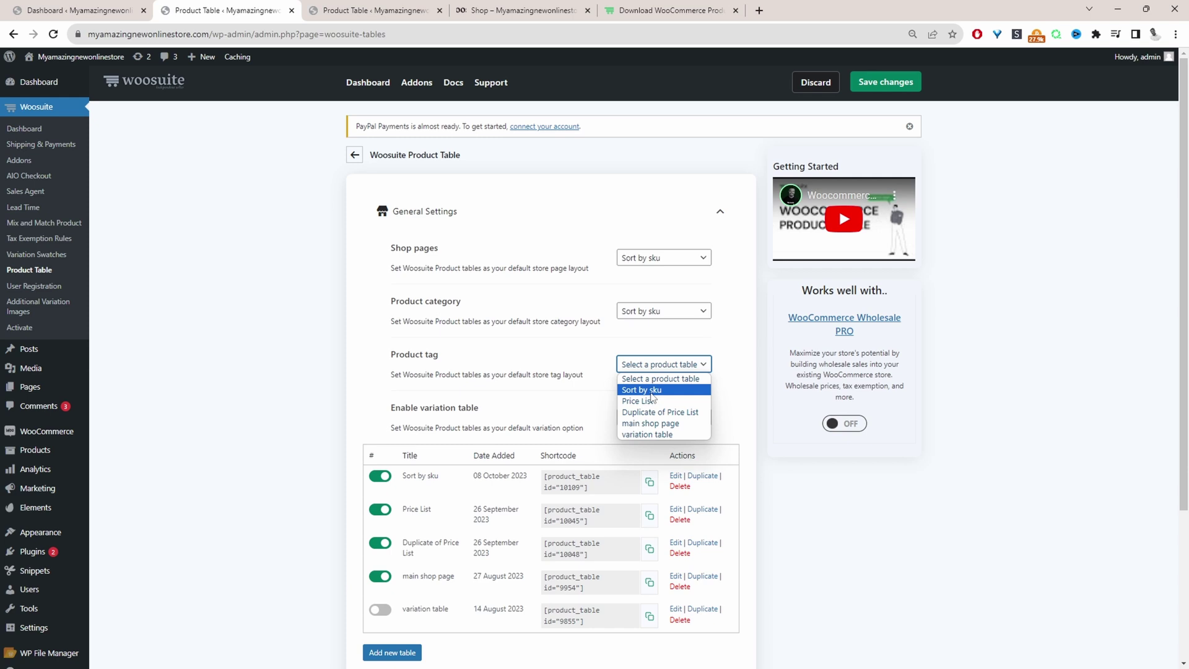
{"action": "left_click", "coordinate": [652, 390]}
{"action": "left_click", "coordinate": [895, 81]}
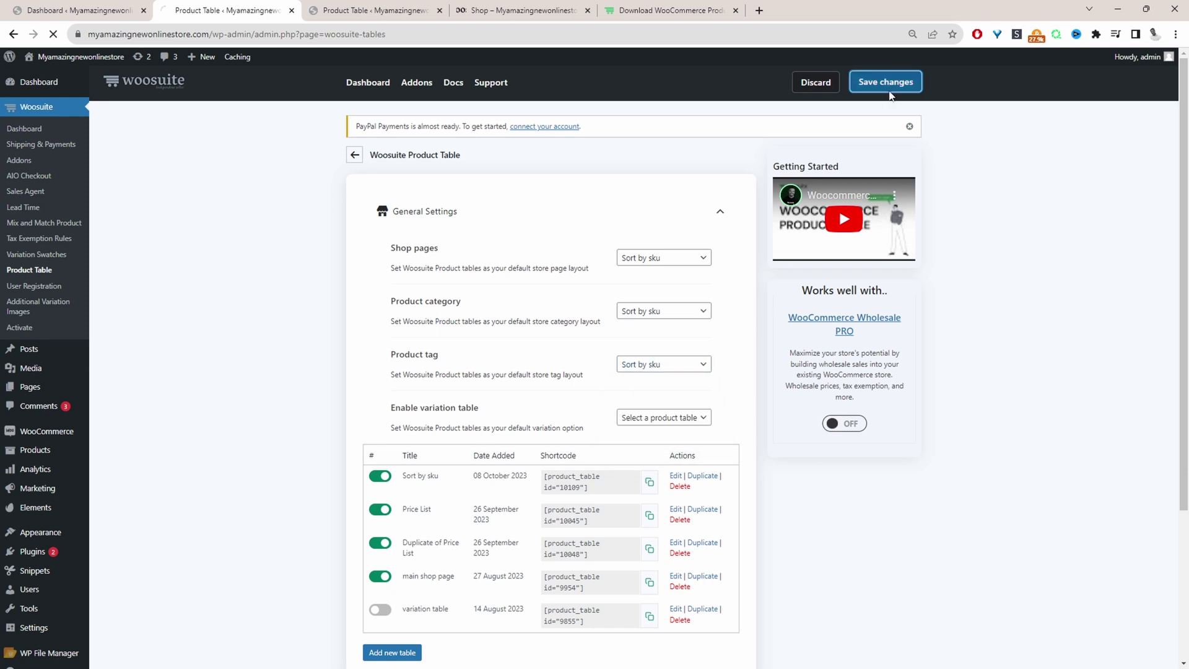
{"action": "mouse_move", "coordinate": [77, 59]}
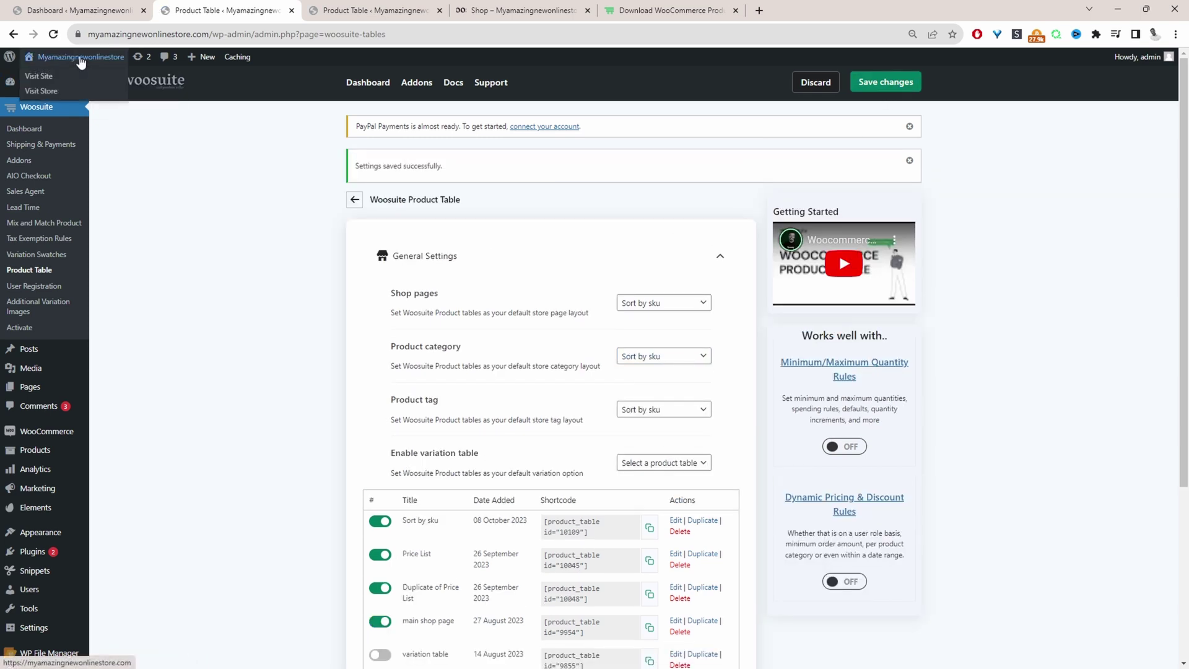
- Open the storefront shop in a new tab, search the table for MACU-2, then clear it
{"action": "left_click", "coordinate": [69, 92]}
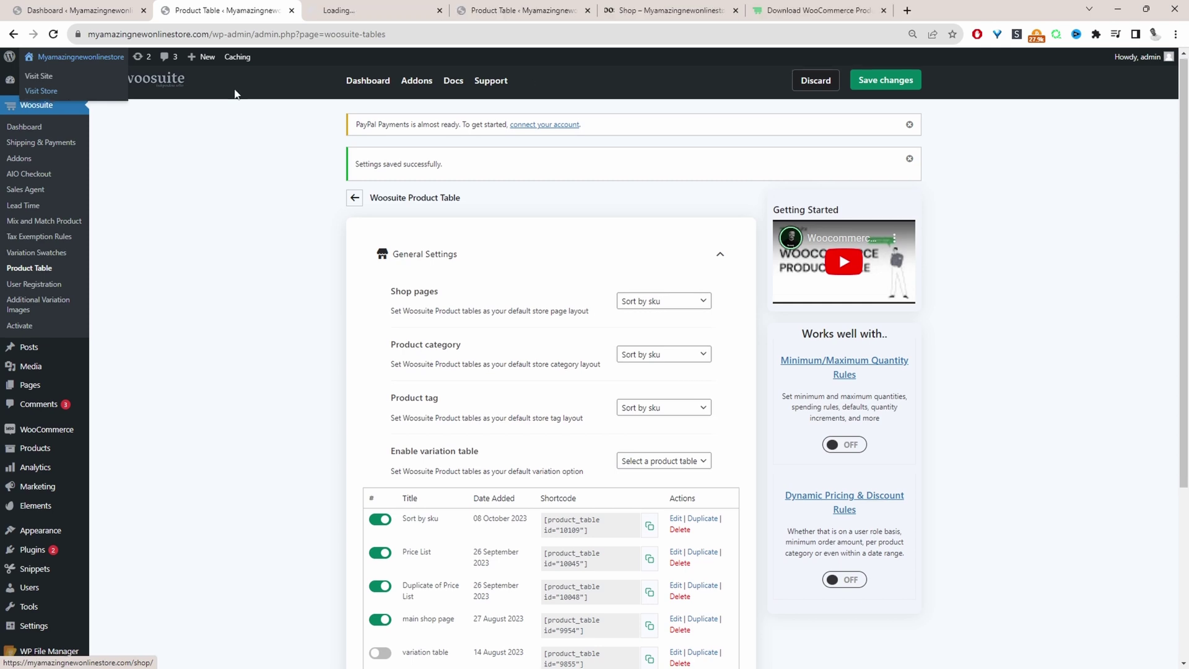
{"action": "left_click", "coordinate": [391, 13]}
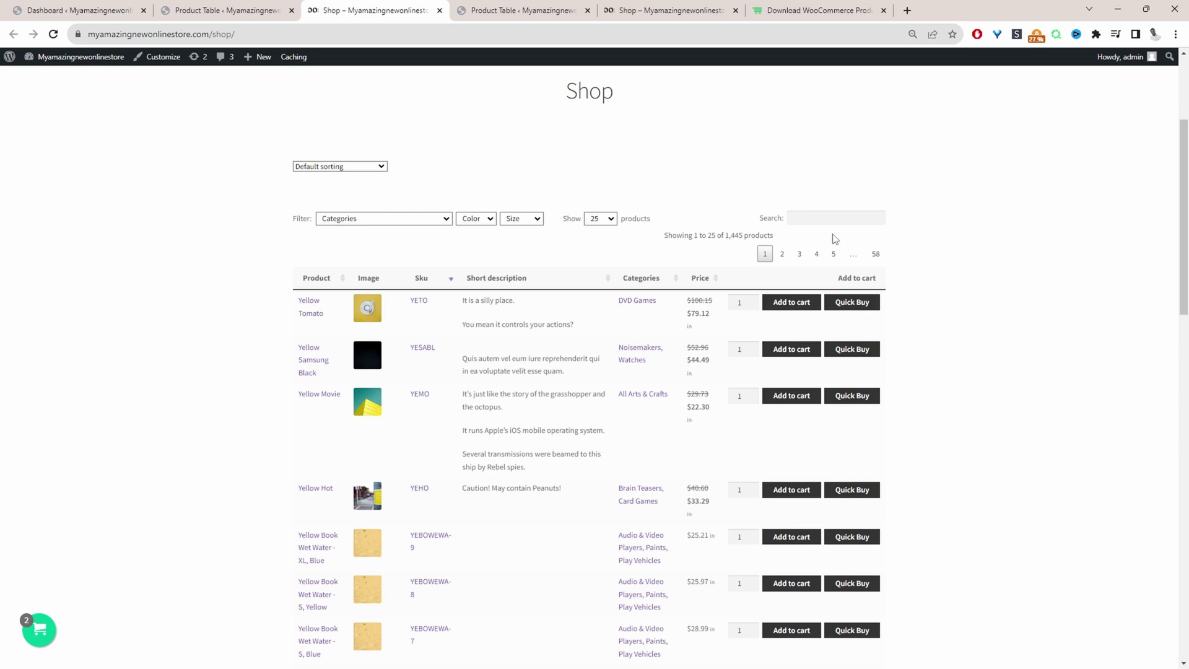
{"action": "left_click", "coordinate": [833, 218]}
{"action": "type", "text": "MACU-2"}
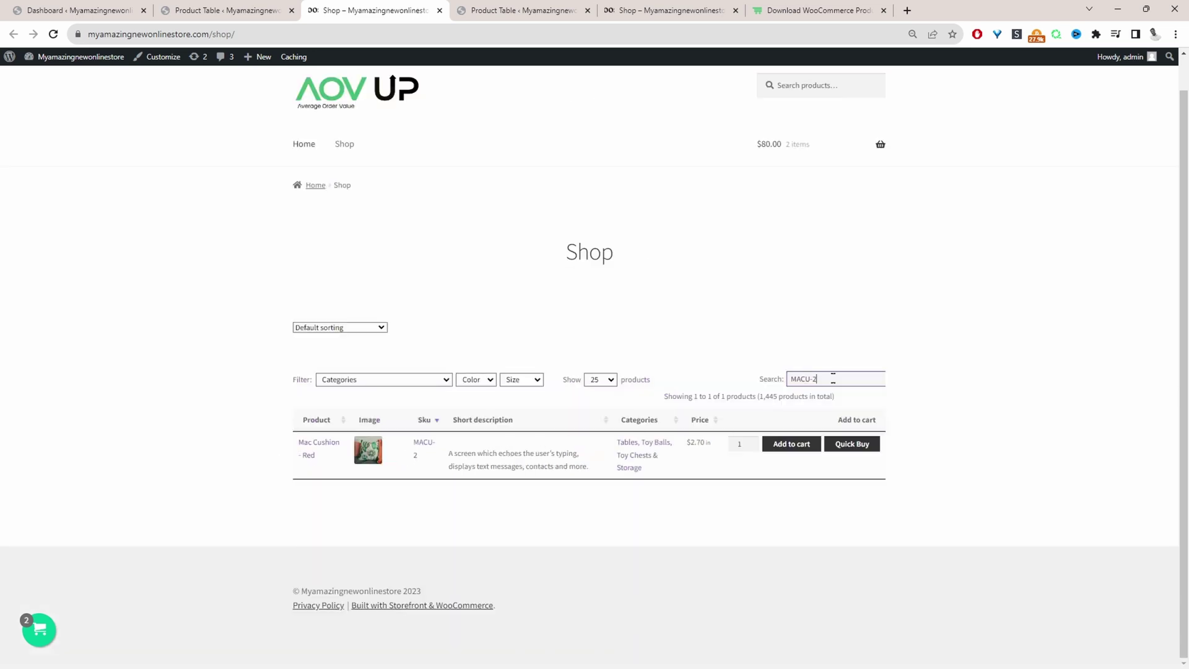
{"action": "key", "text": "ctrl+a"}
{"action": "key", "text": "BackSpace"}
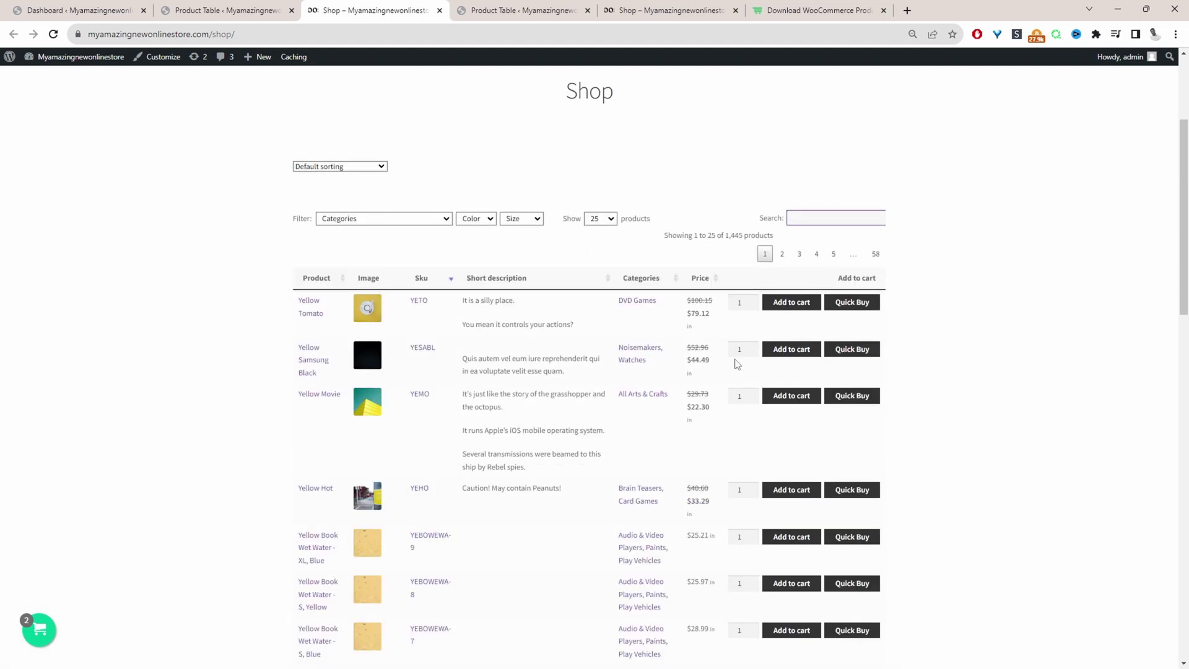